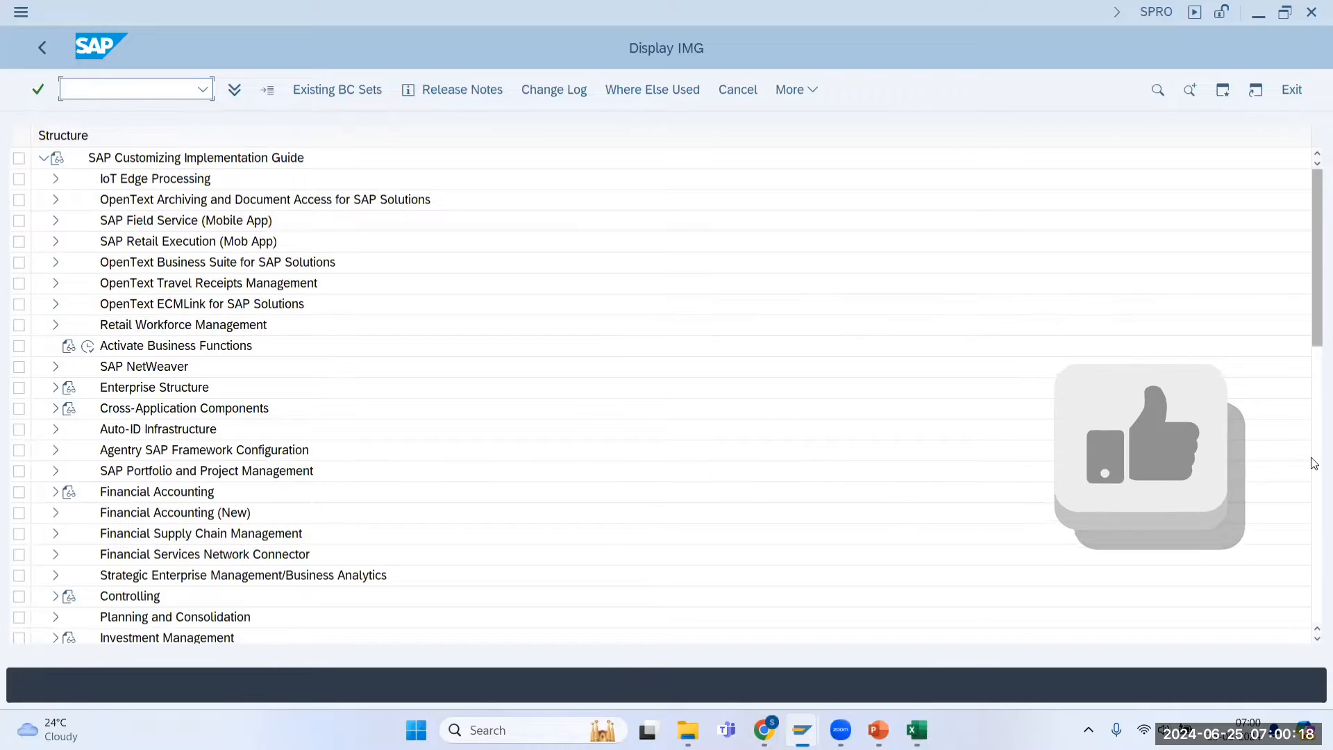
Expand the implementation guide down through Production, Basic Data and Work Center to the General Data activities.
scroll(223, 435, "down", 7)
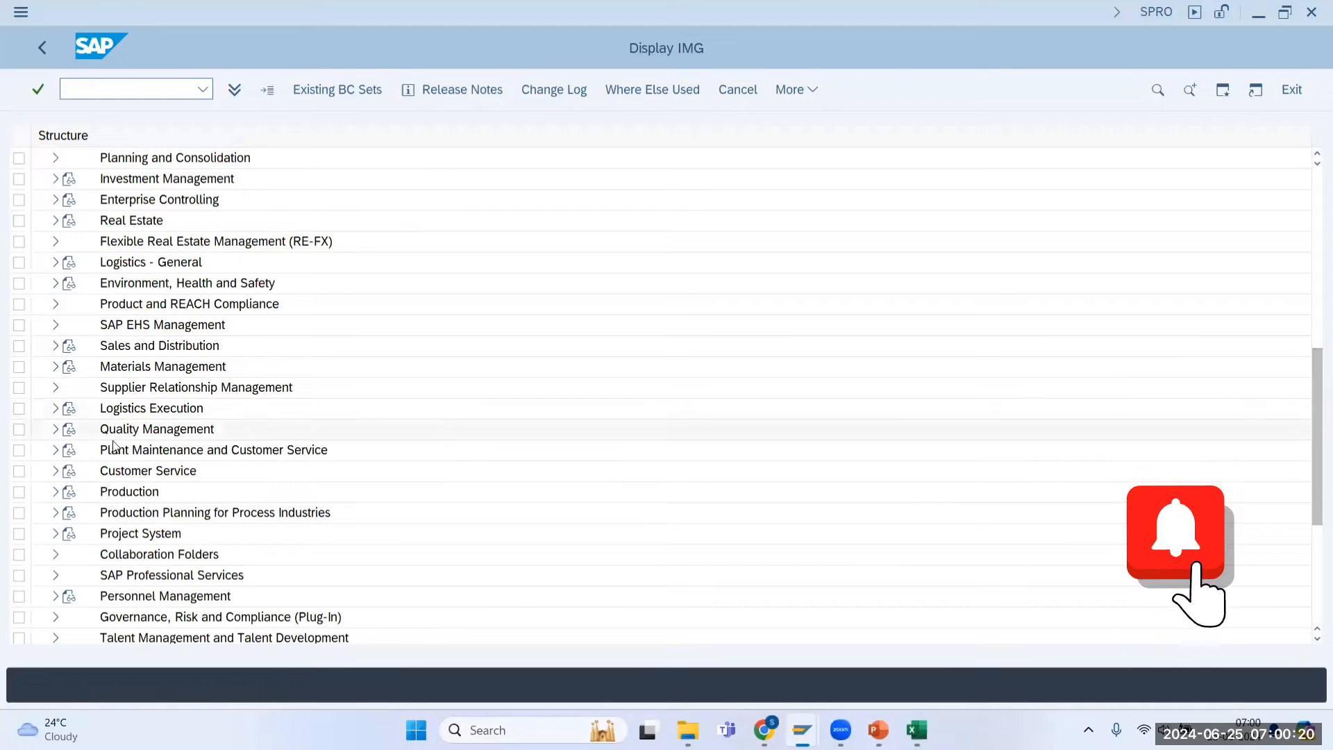
left_click(55, 493)
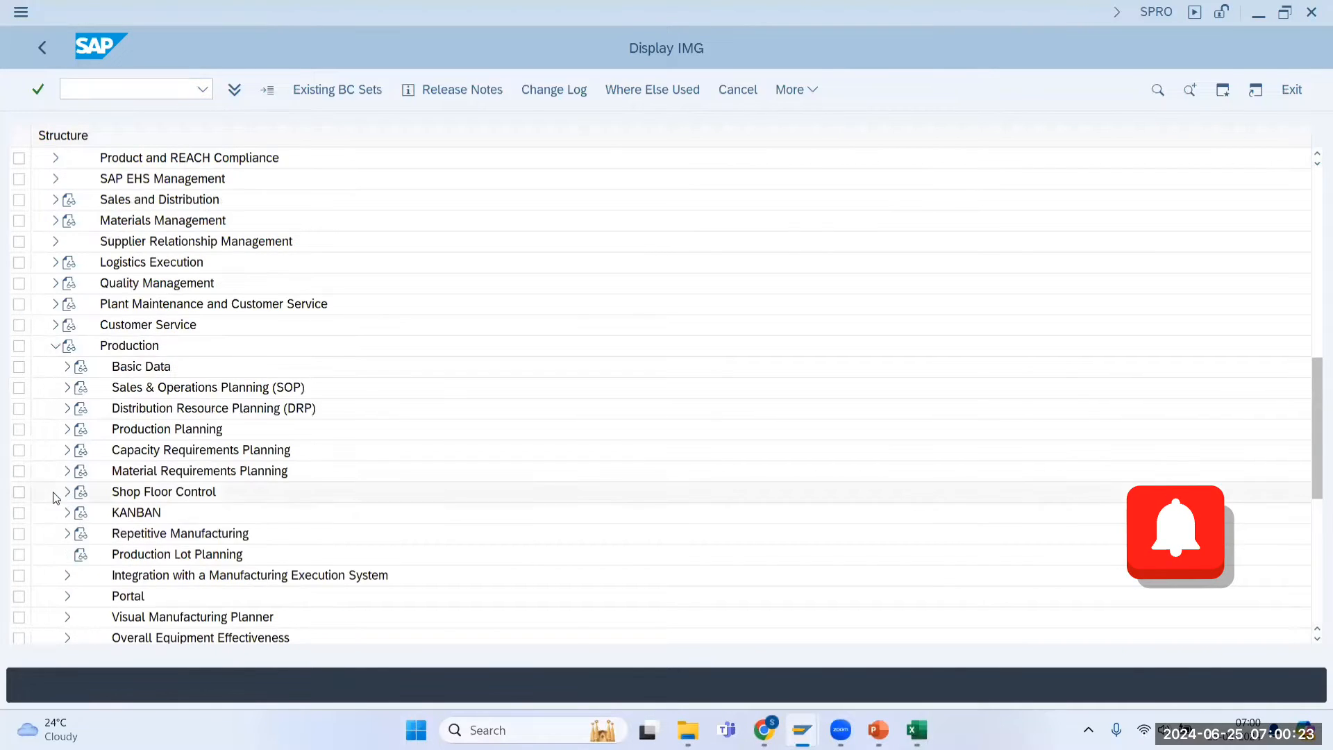
left_click(67, 369)
left_click(79, 410)
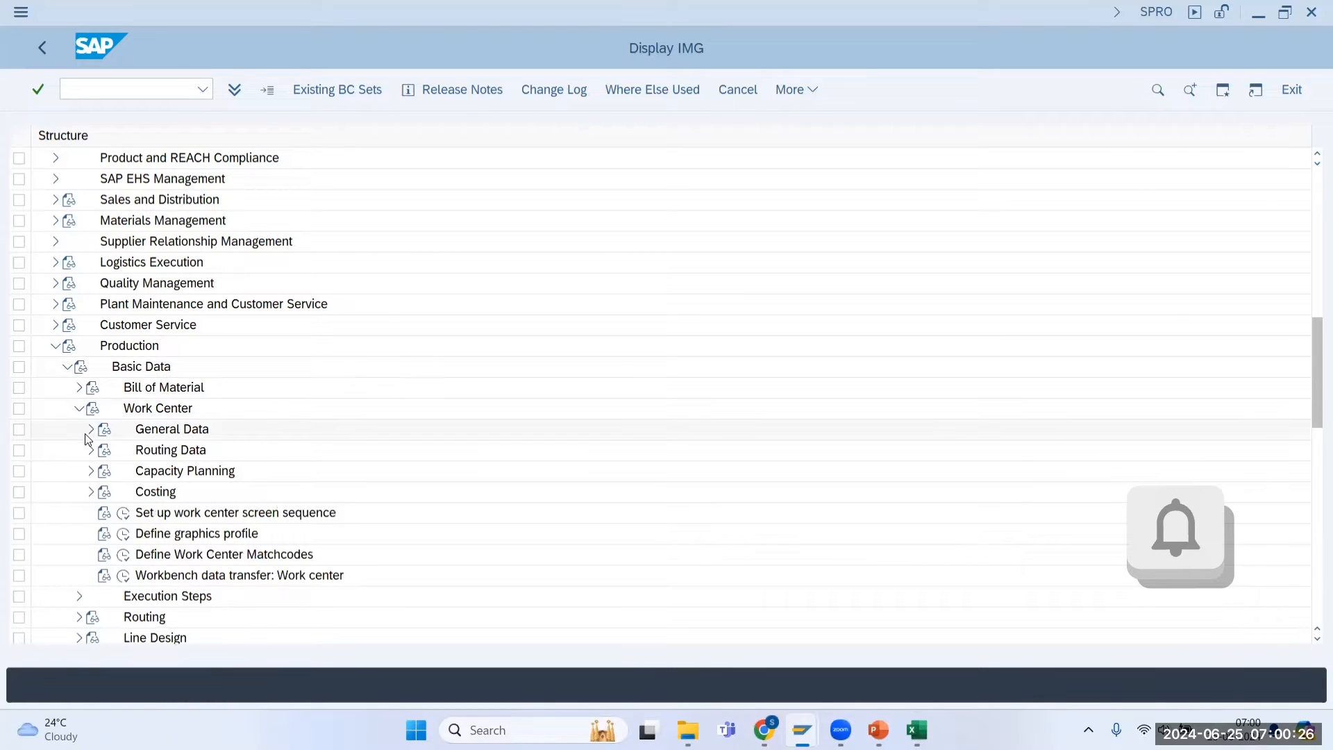
left_click(89, 430)
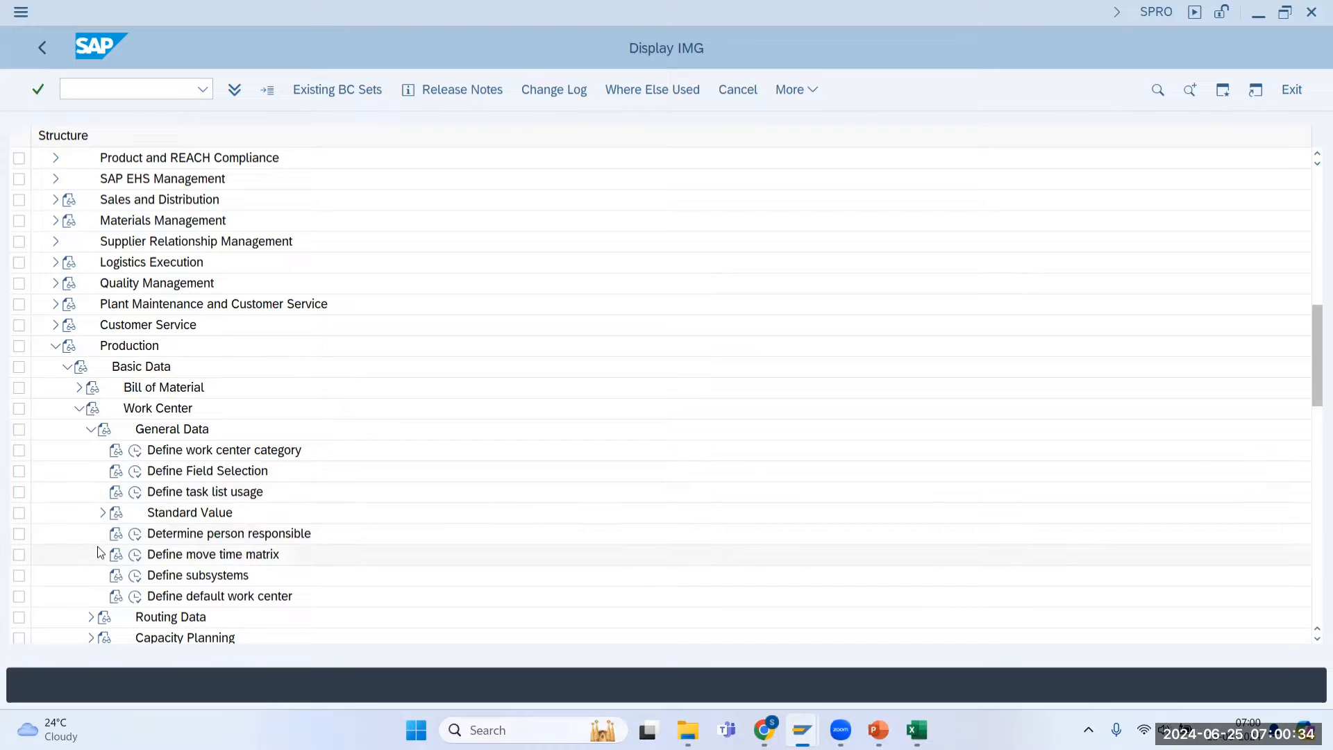
Look through the work center's Routing Data and General Data activities and open Define Field Selection.
left_click(90, 429)
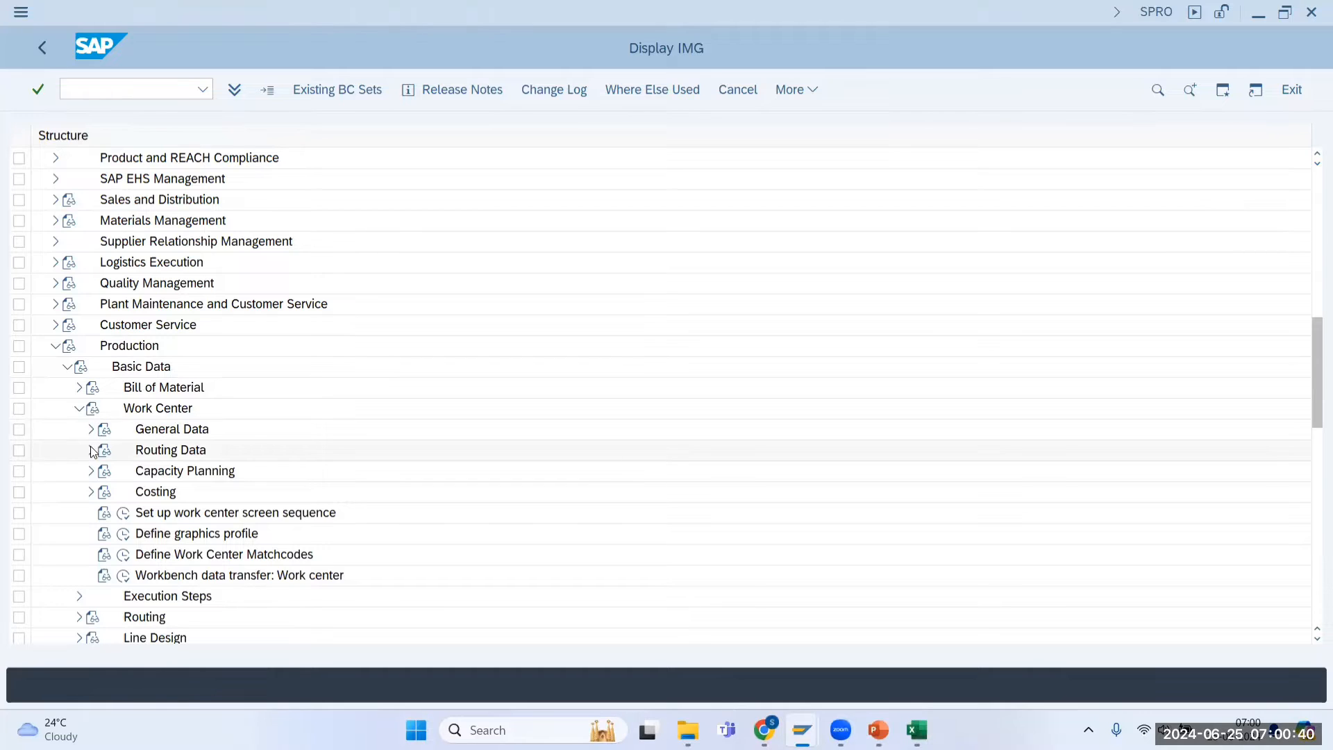
left_click(90, 451)
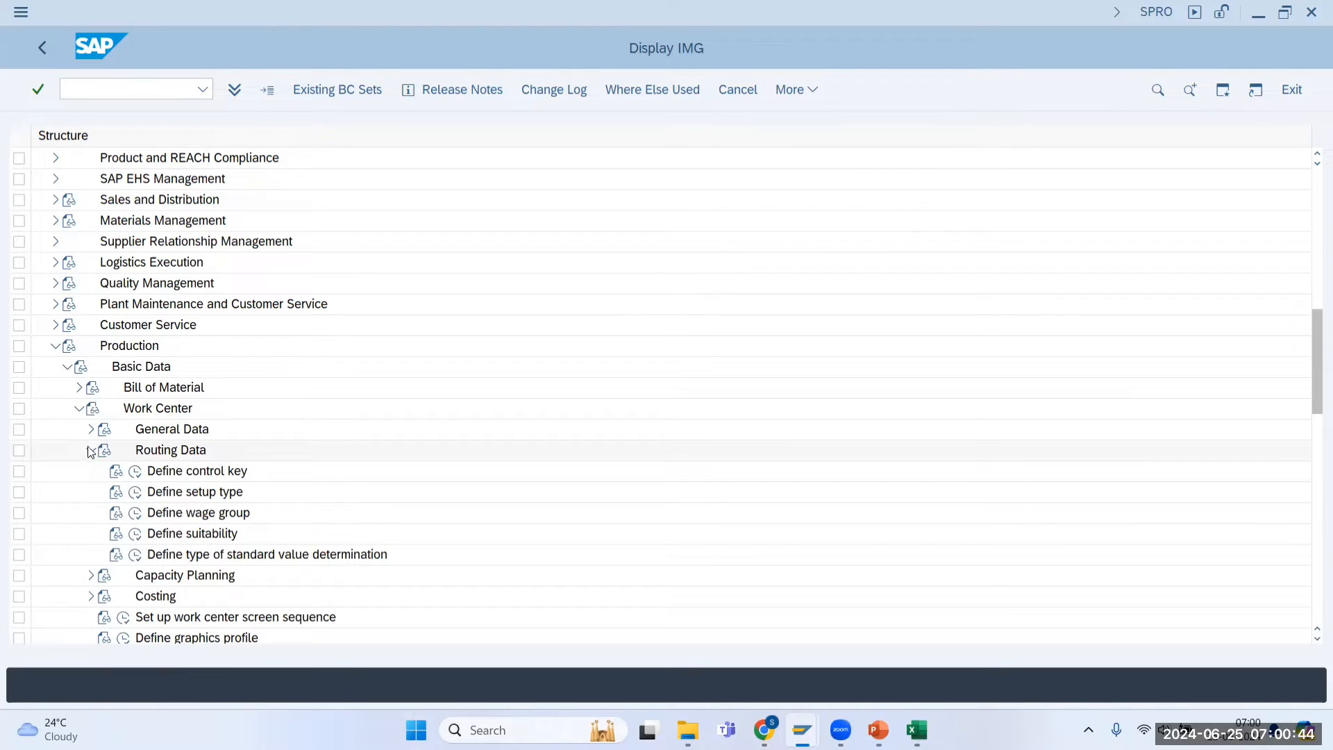
left_click(90, 431)
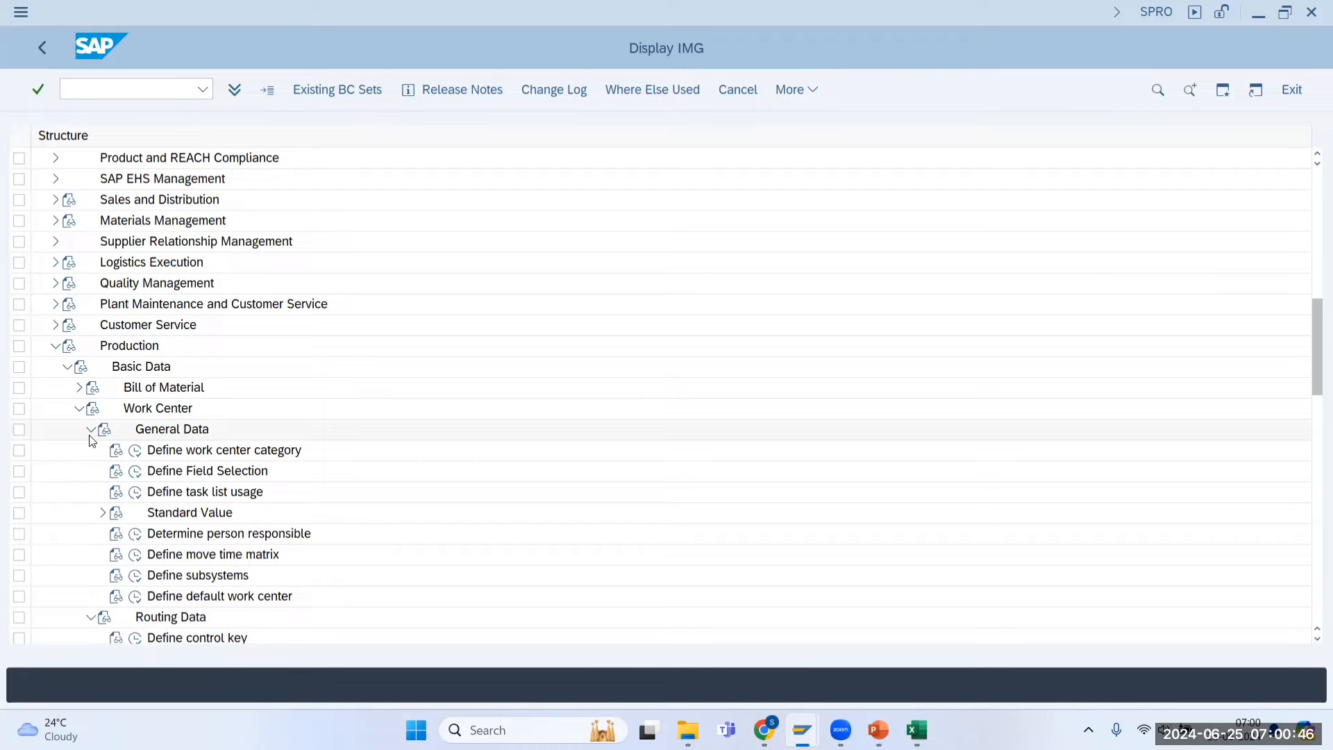
left_click(84, 424)
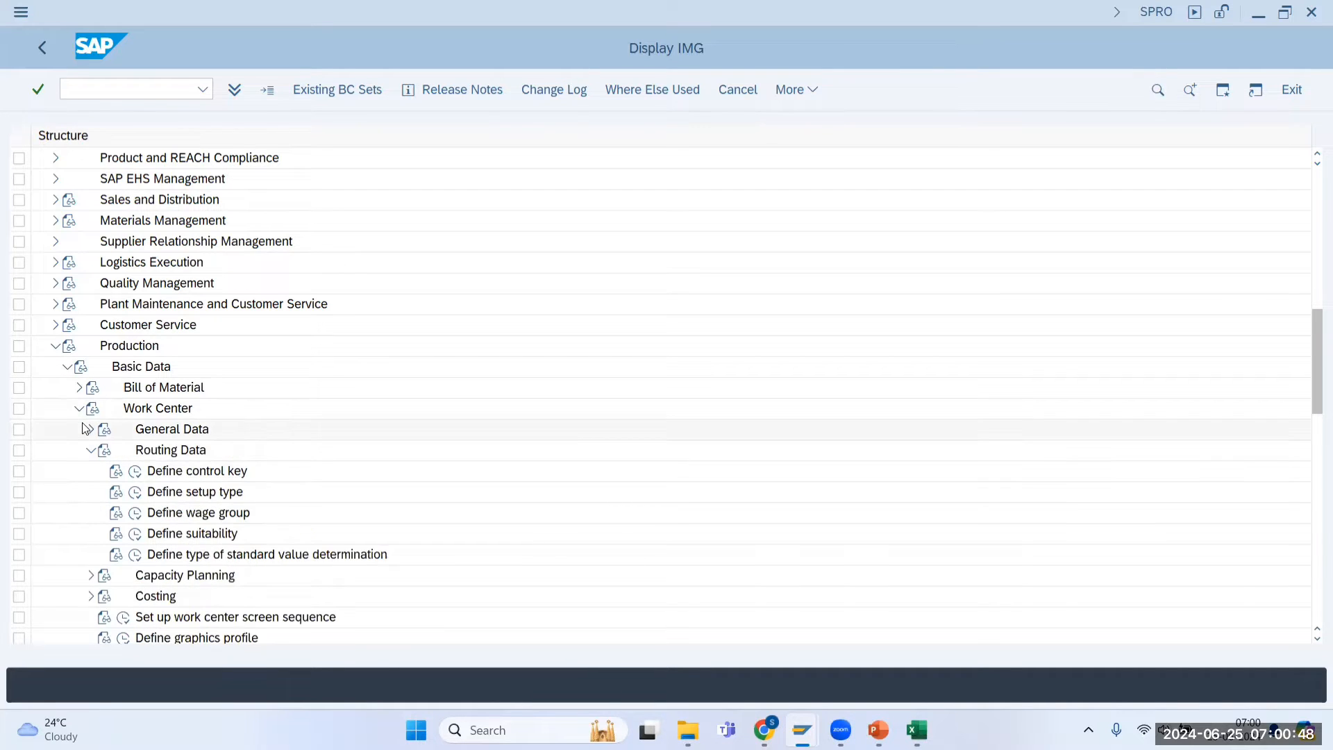
left_click(84, 425)
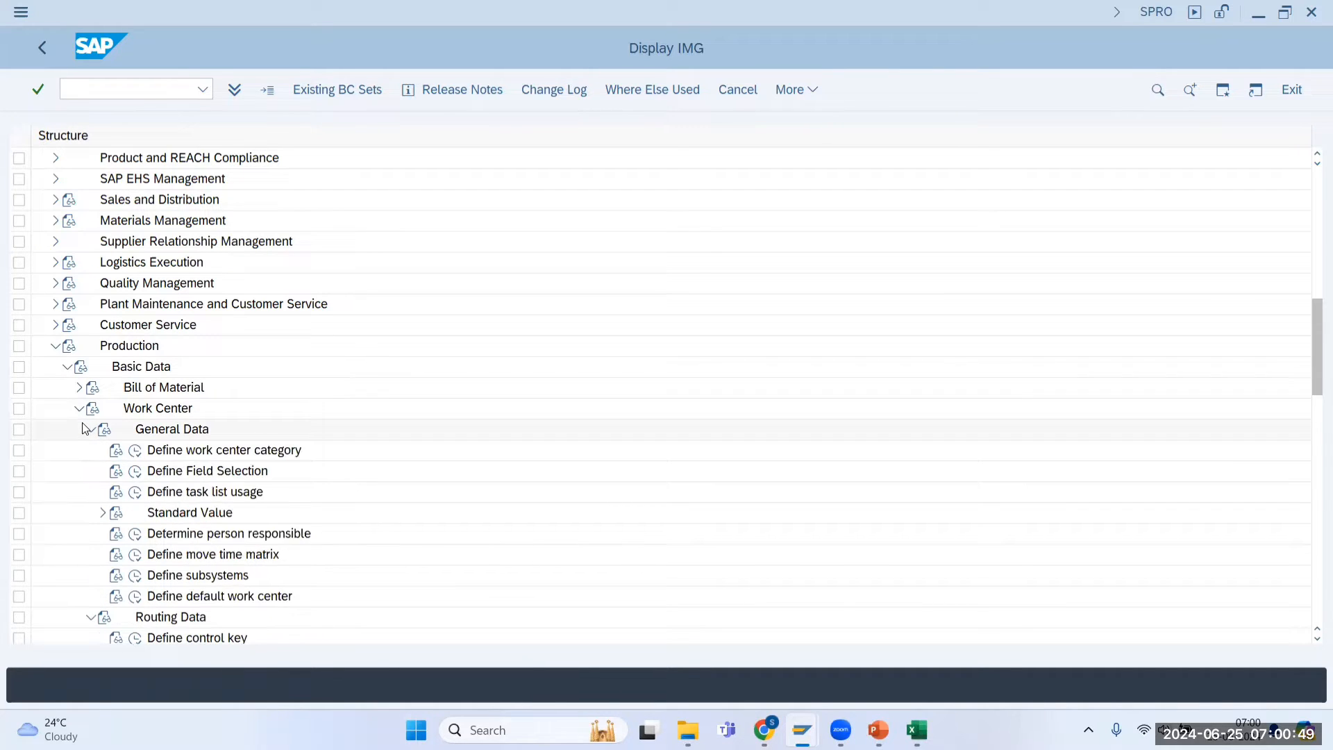
left_click(135, 472)
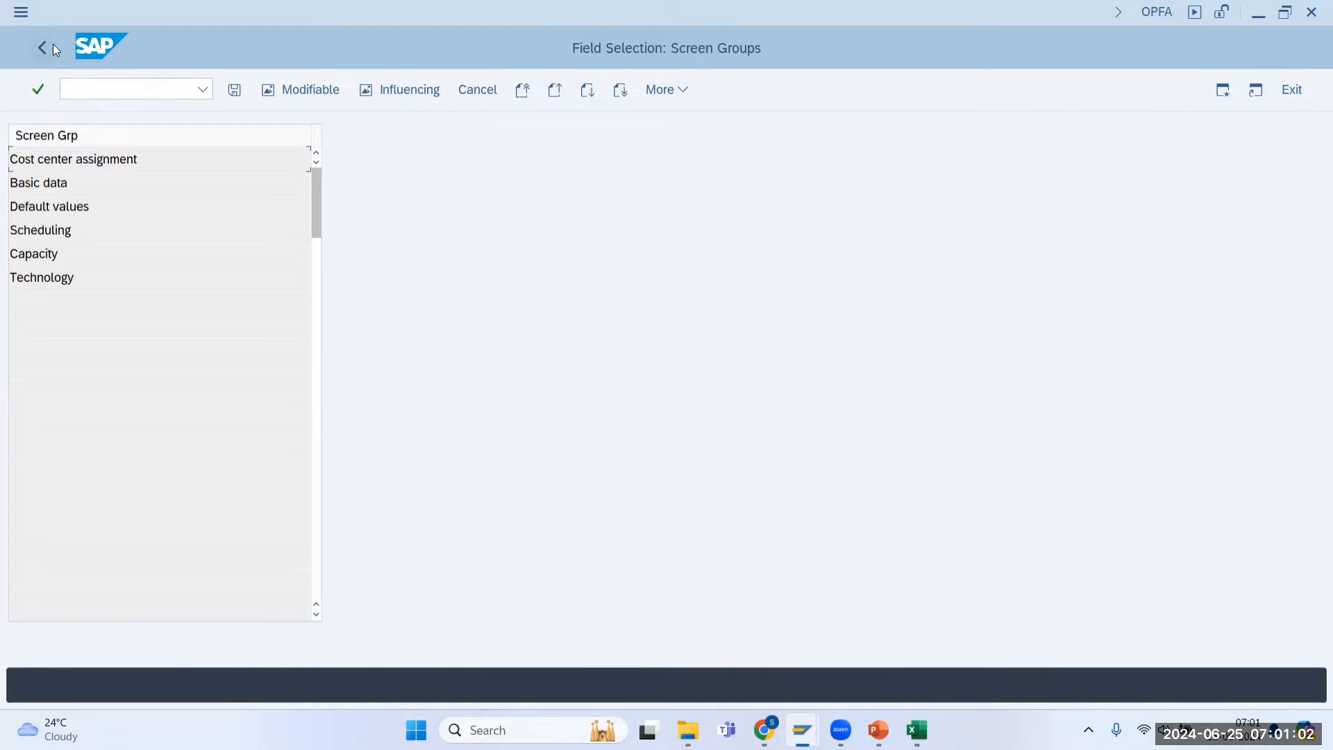
Switch to the Change Work Center session and save work center PLS-MOLD.
key("alt+Tab")
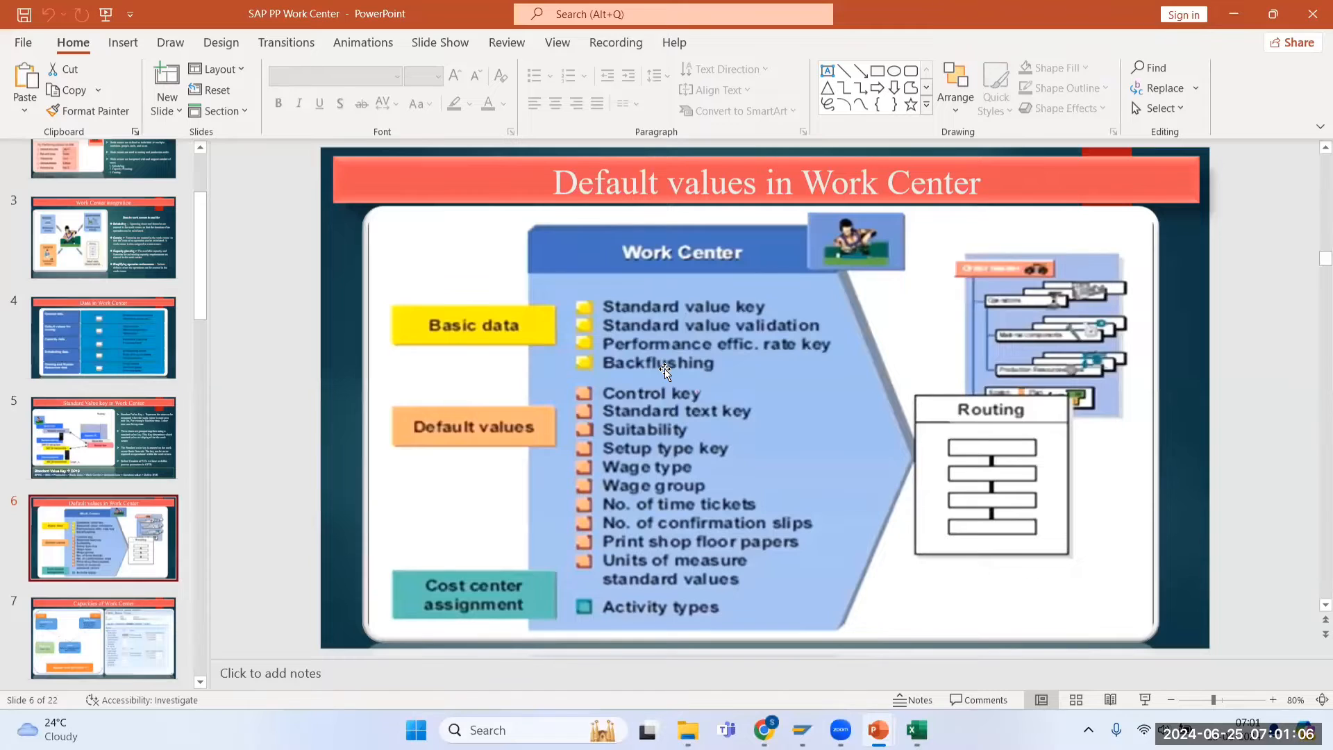
key("alt+Tab")
key("alt+Tab")
key("alt+Tab")
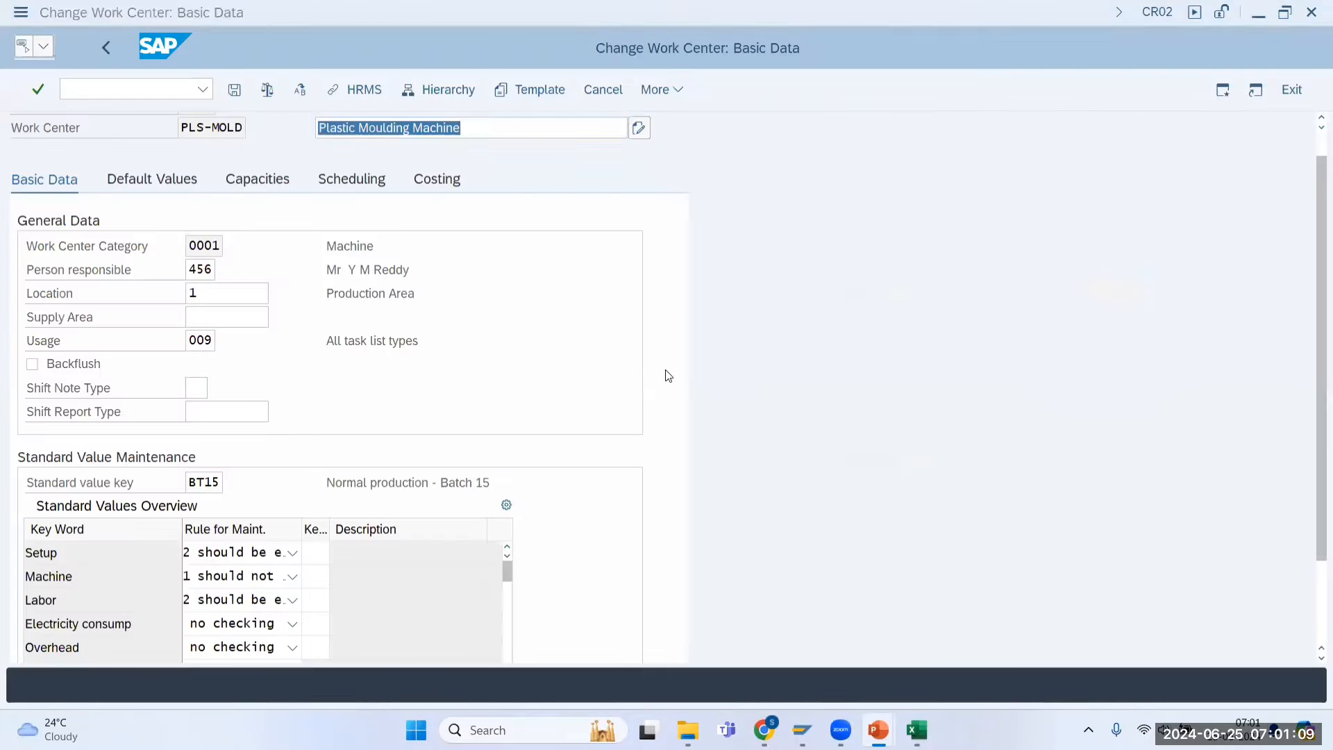
left_click(112, 89)
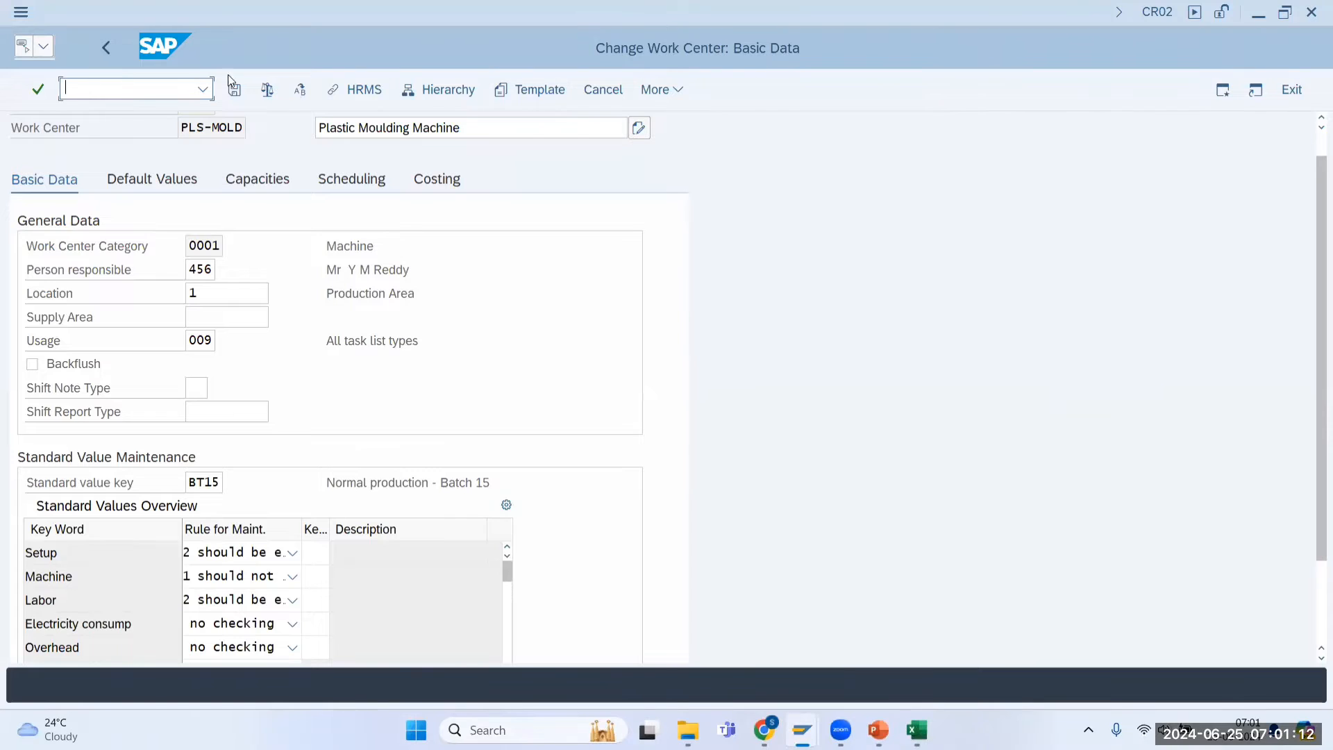
left_click(242, 91)
Start transaction CR01 to create a work center.
left_click(146, 93)
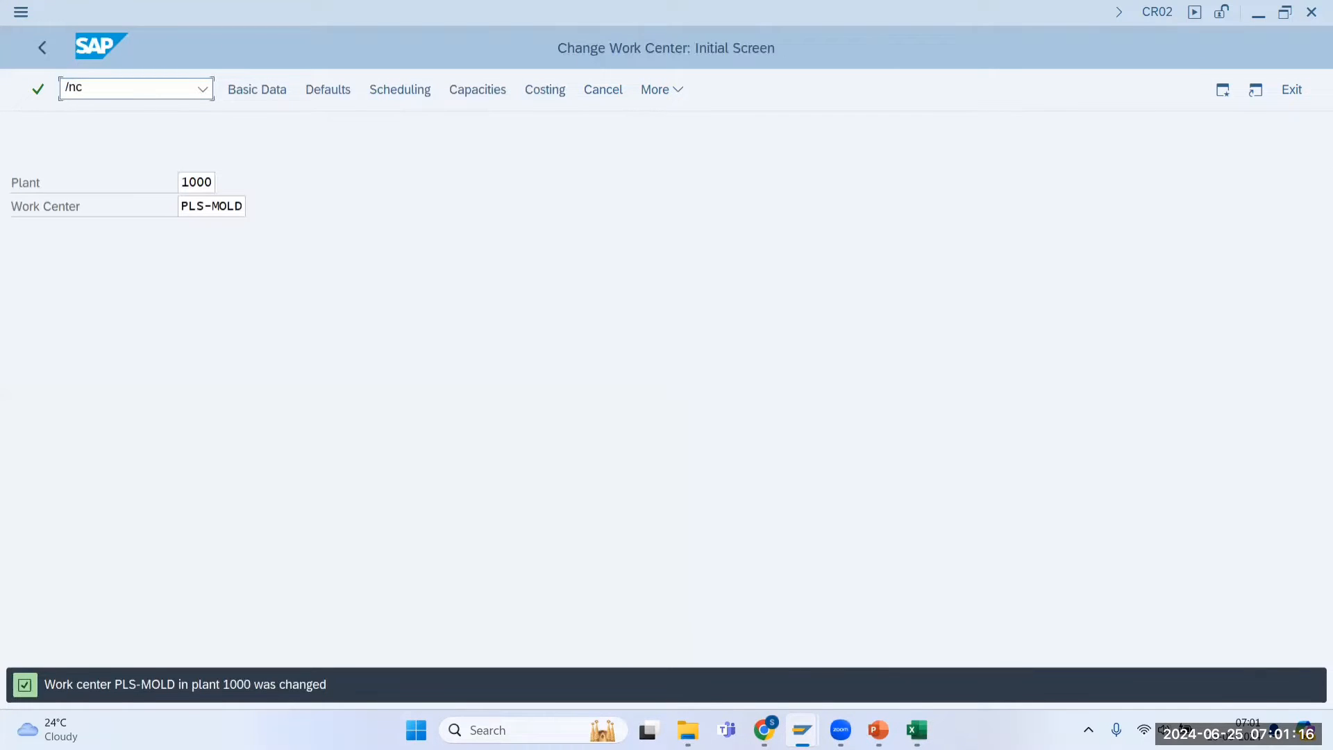
type("/ncr01")
key("Return")
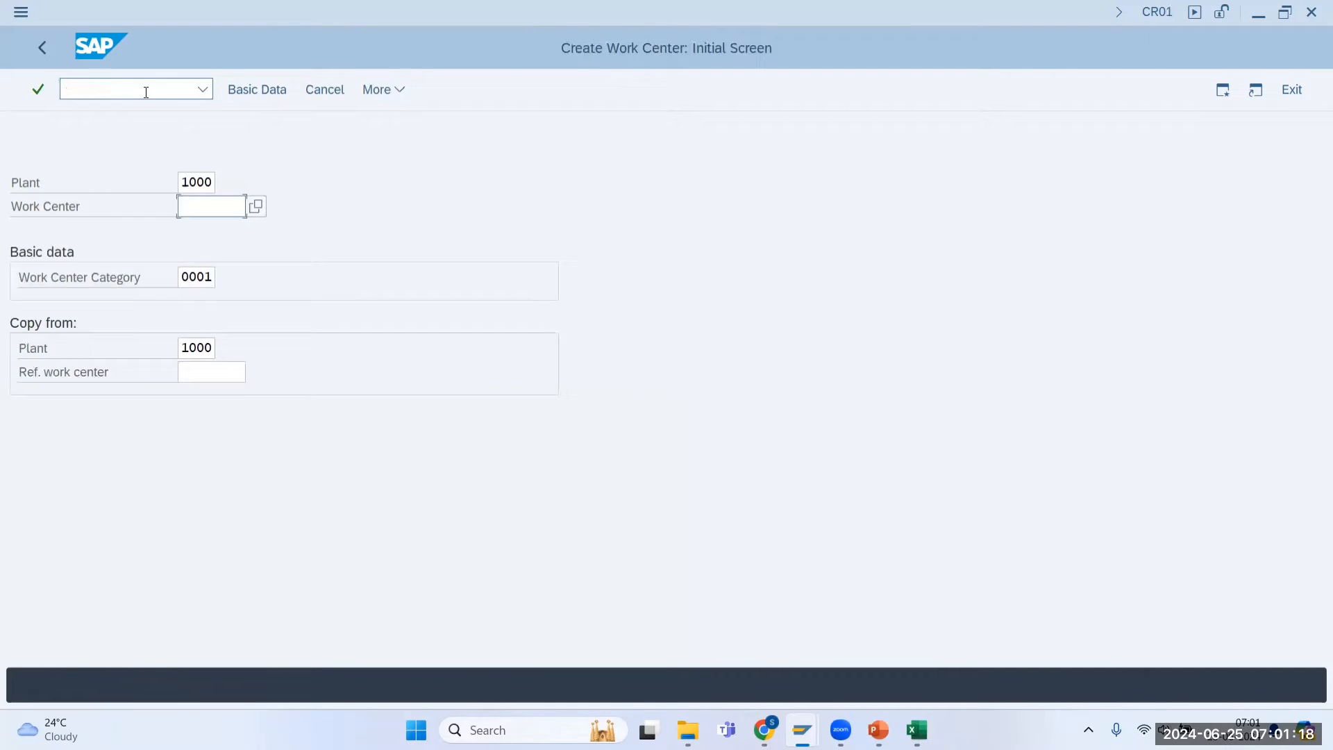
Enter MACC as the new work center in plant 1000 with category 0001 and open its basic data.
left_click(198, 278)
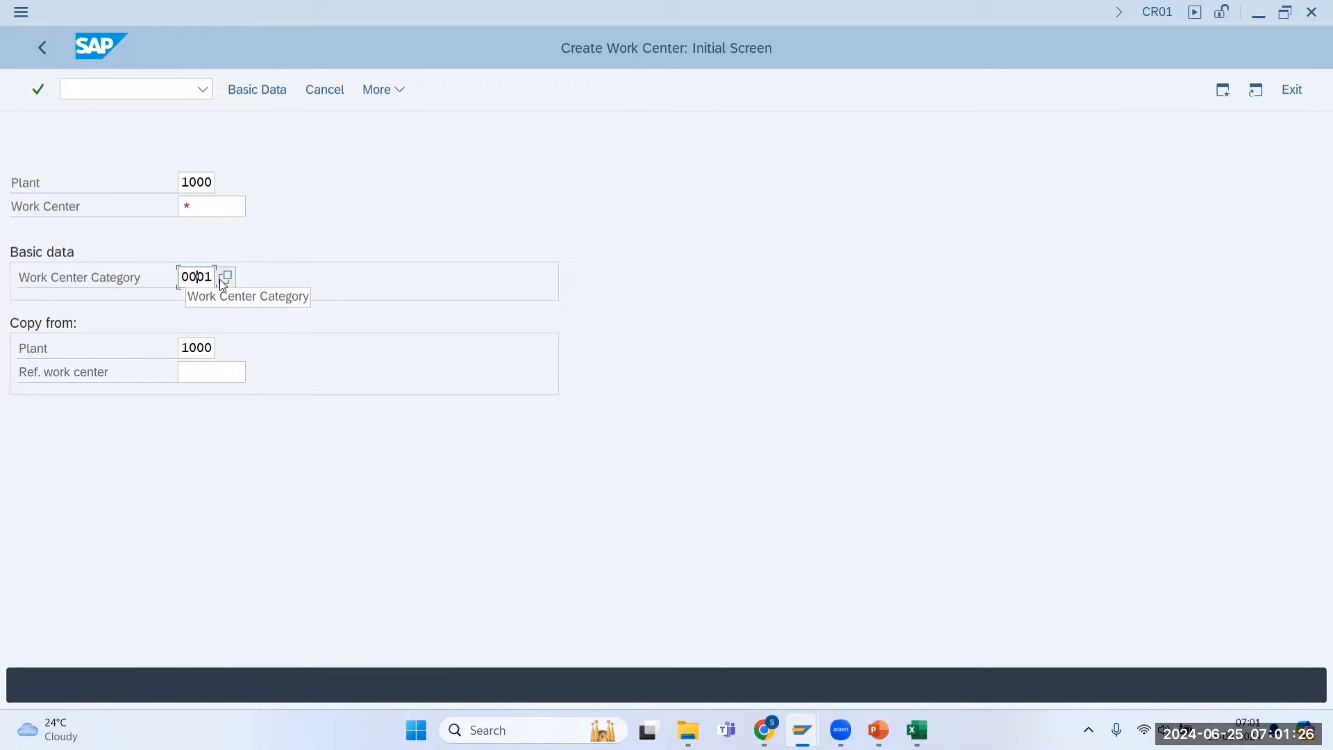
left_click(213, 210)
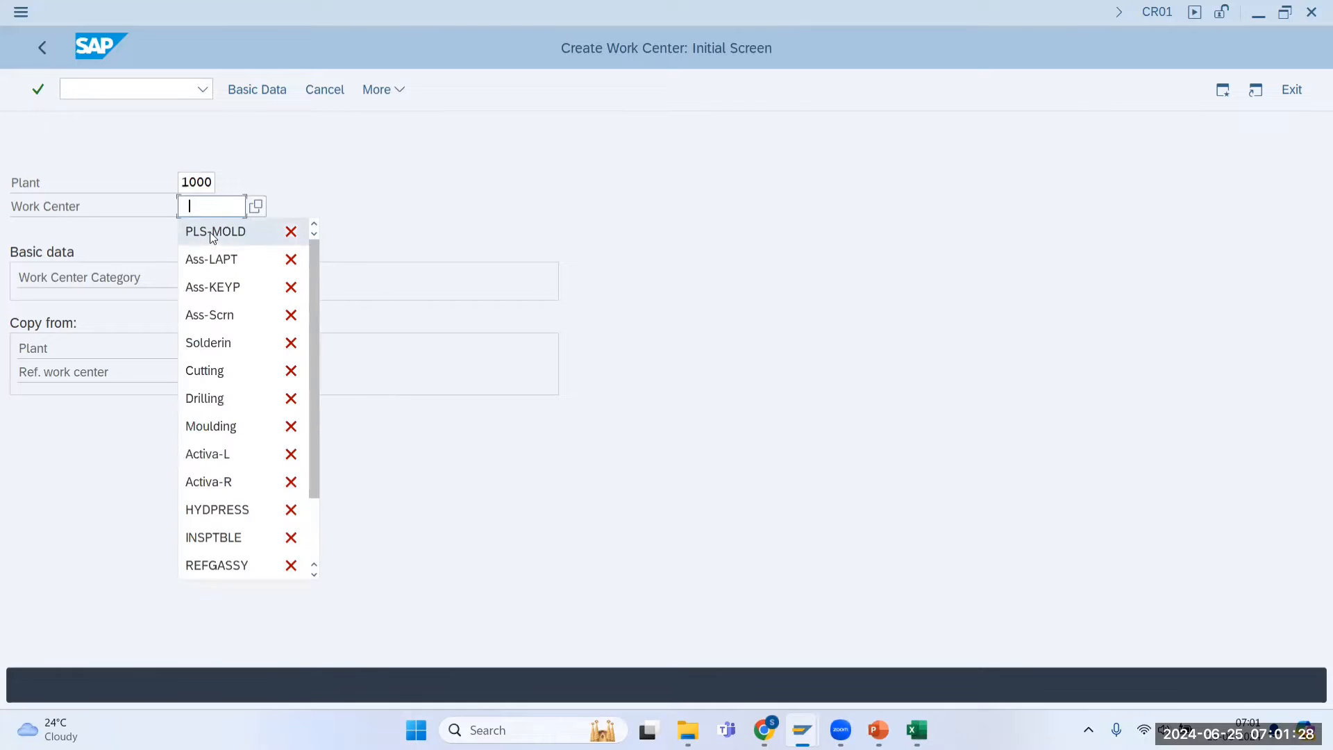
left_click(222, 206)
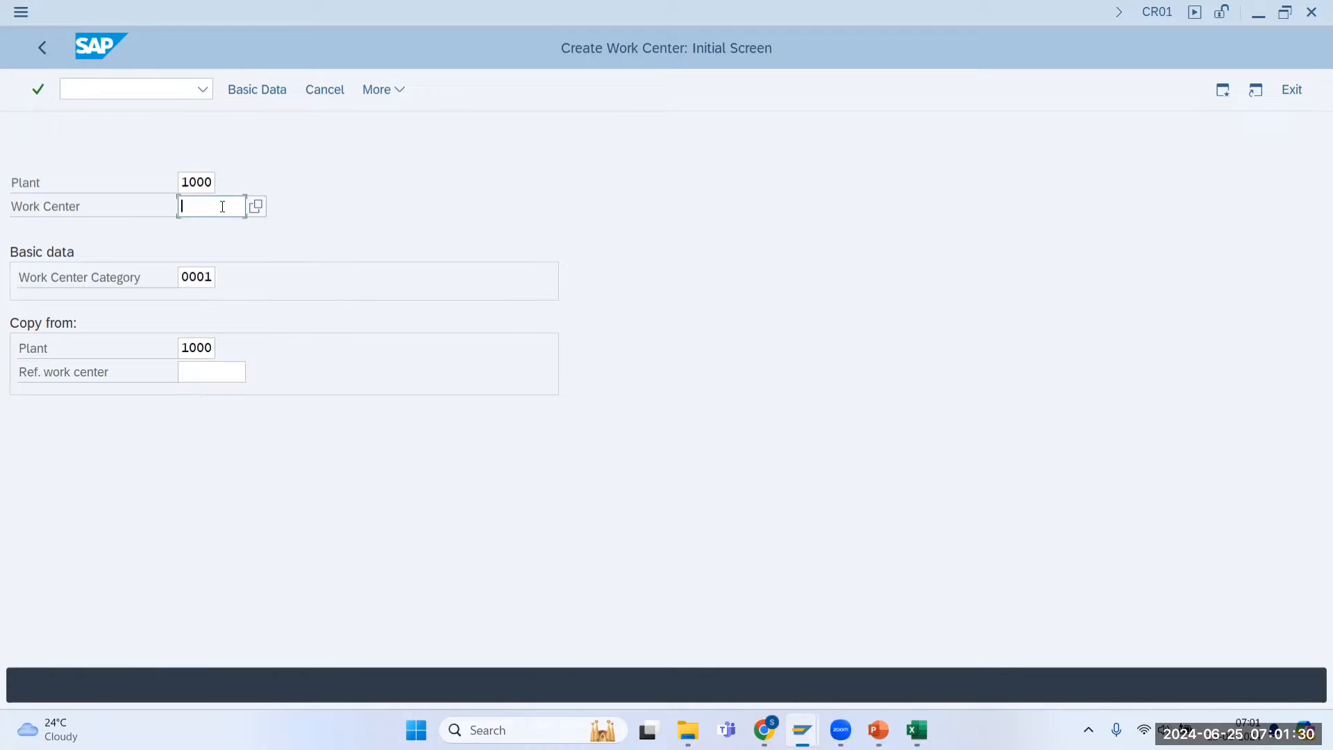
type("macc")
key("Return")
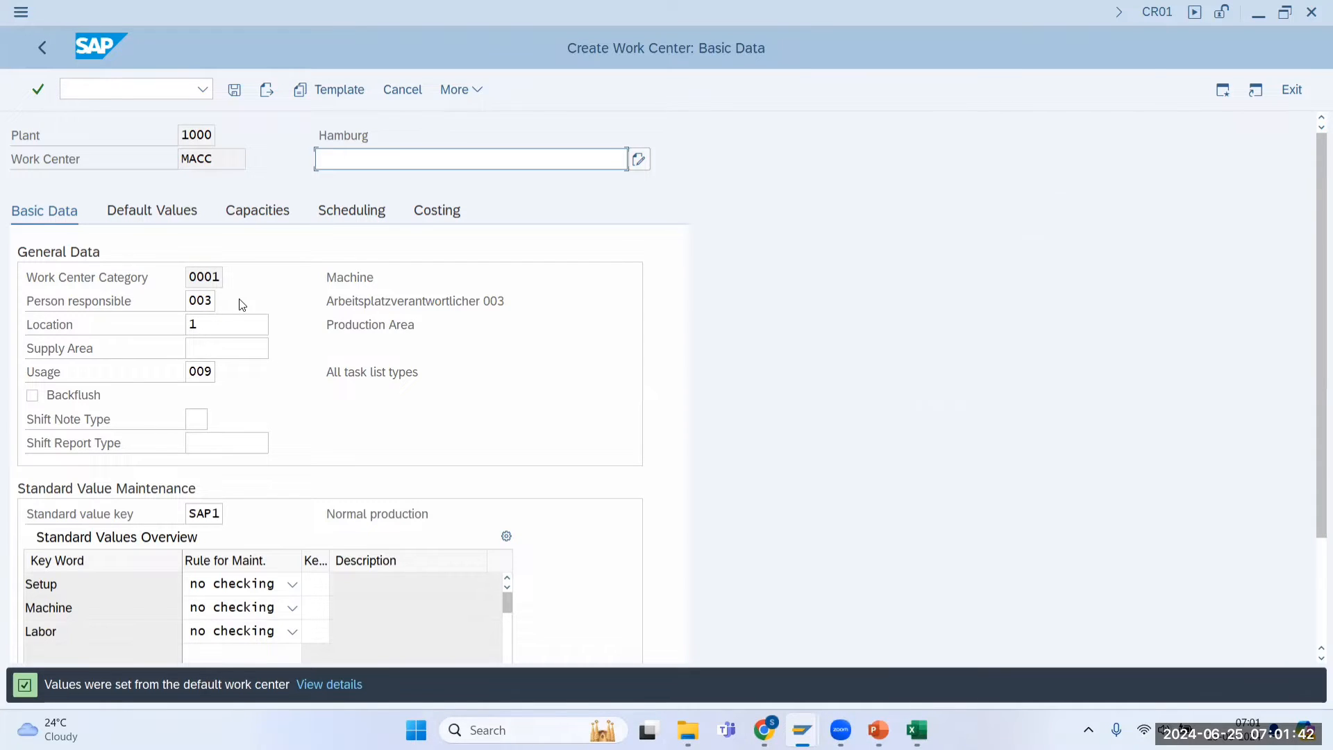
Enter wdwqdw as the description of work center MACC, view its default values and return to its basic data.
key("alt+Tab")
key("Escape")
left_click(178, 218)
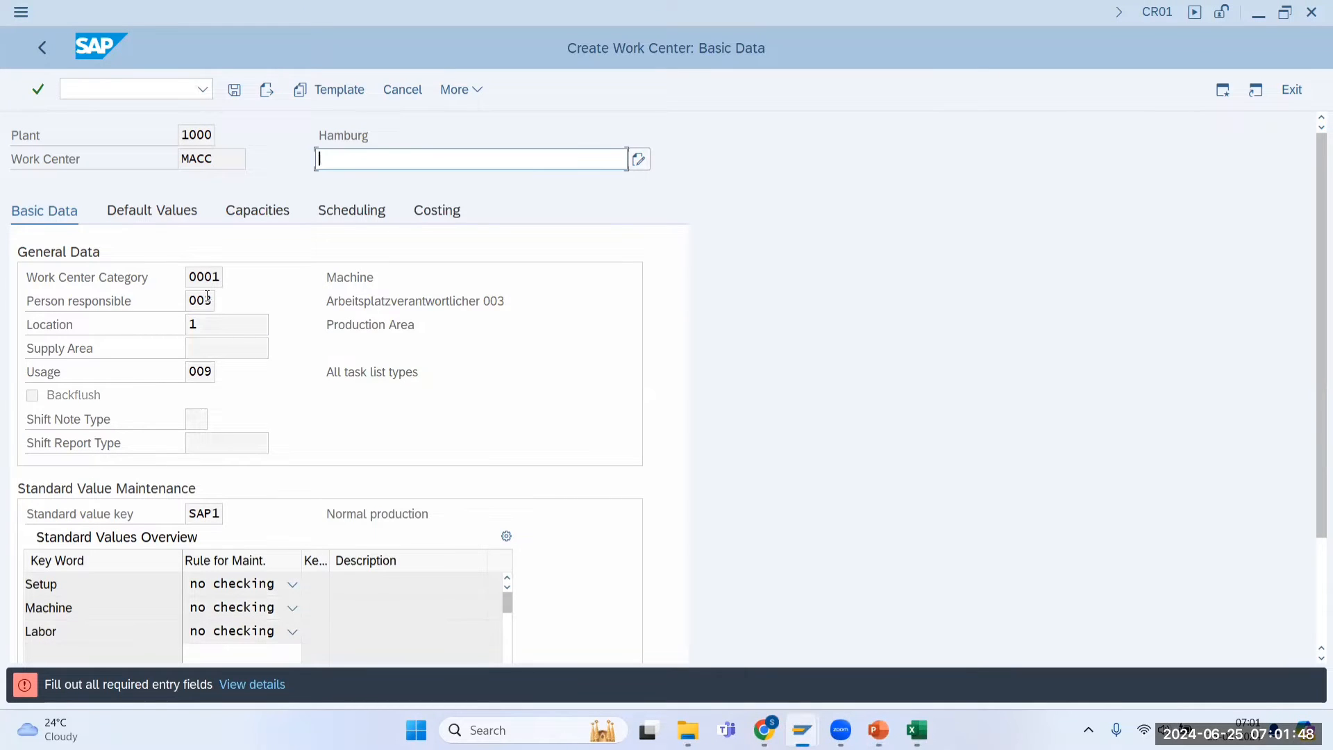
type("wdwqdw")
left_click(153, 219)
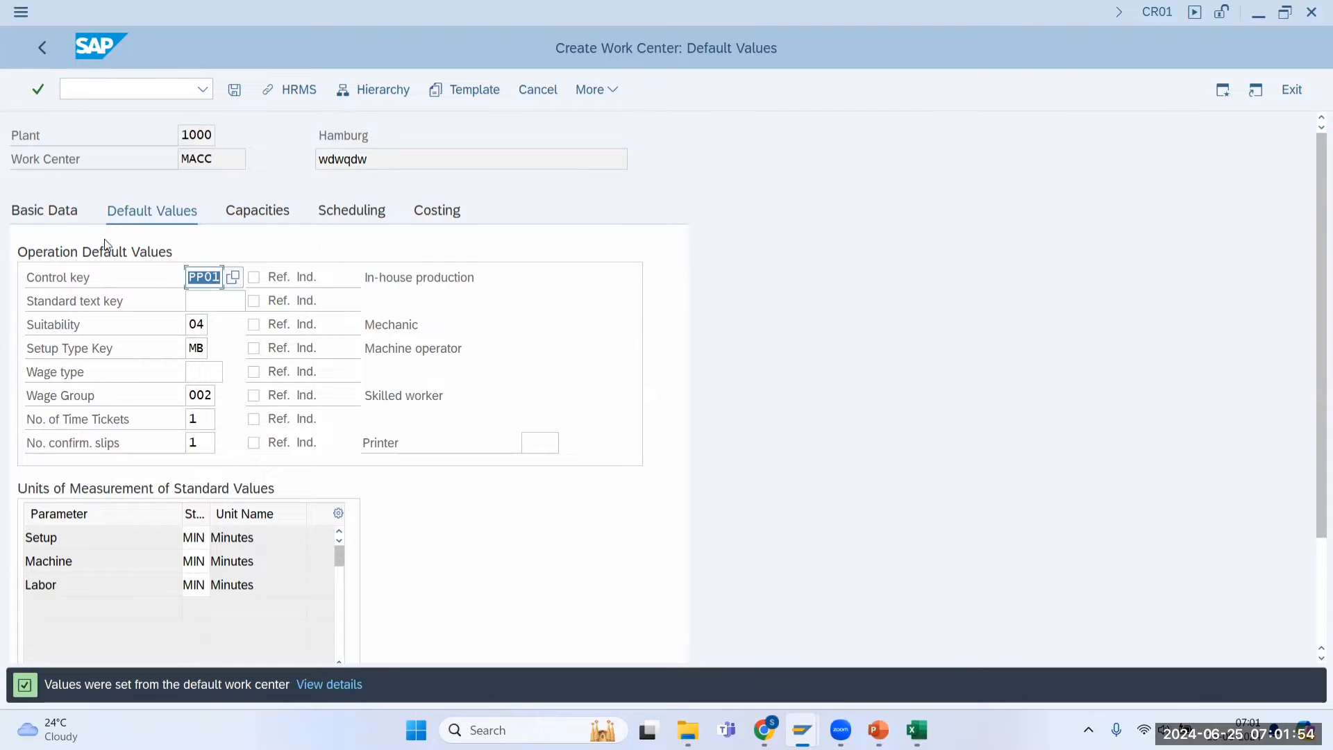
left_click(45, 211)
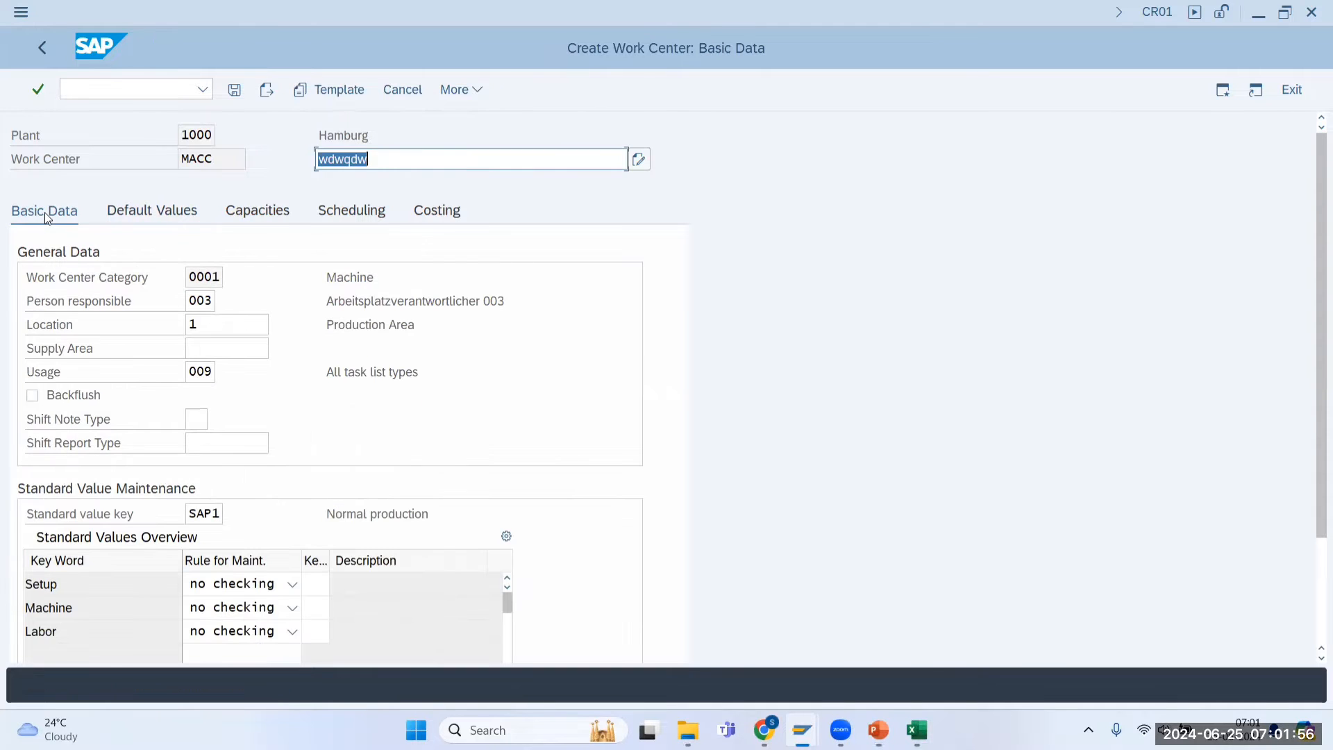
Switch to the PowerPoint presentation and look up the configuration paths on the Configuration of Work Center slide.
key("alt+Tab")
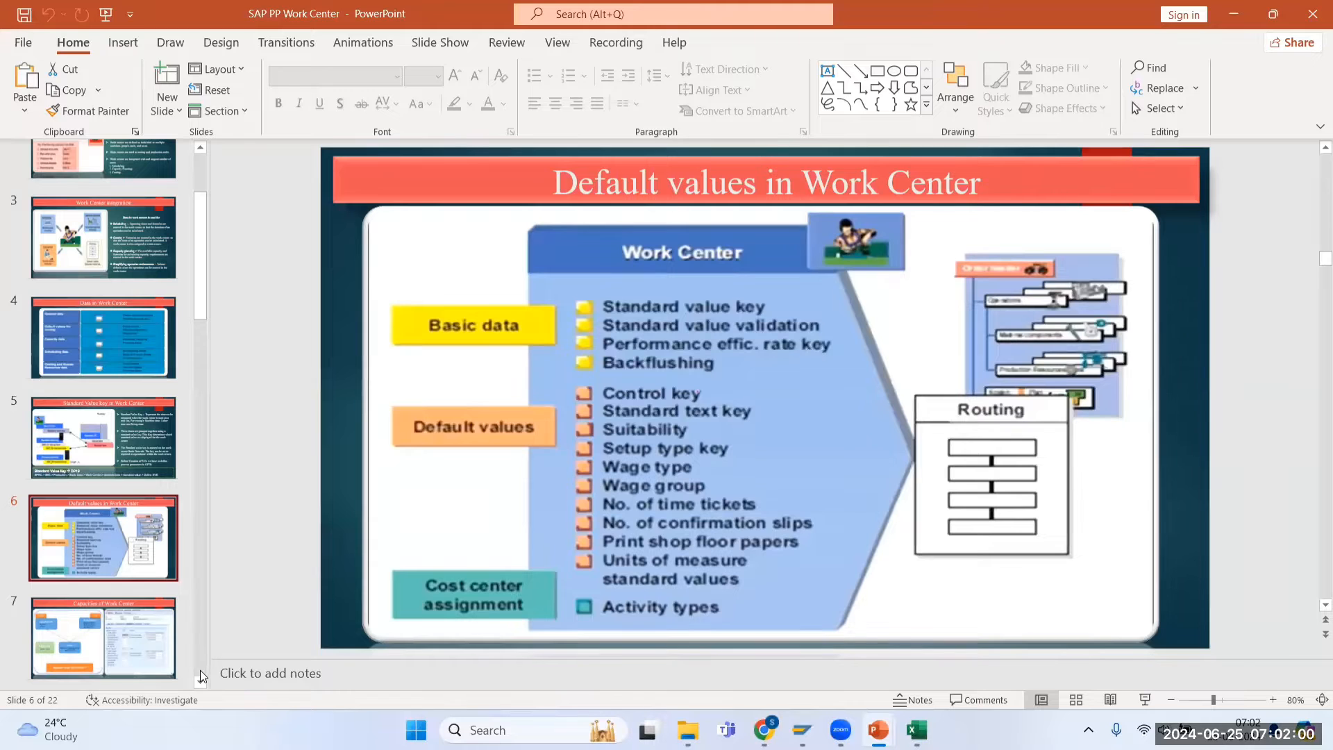
scroll(174, 646, "down", 10)
scroll(147, 608, "up", 4)
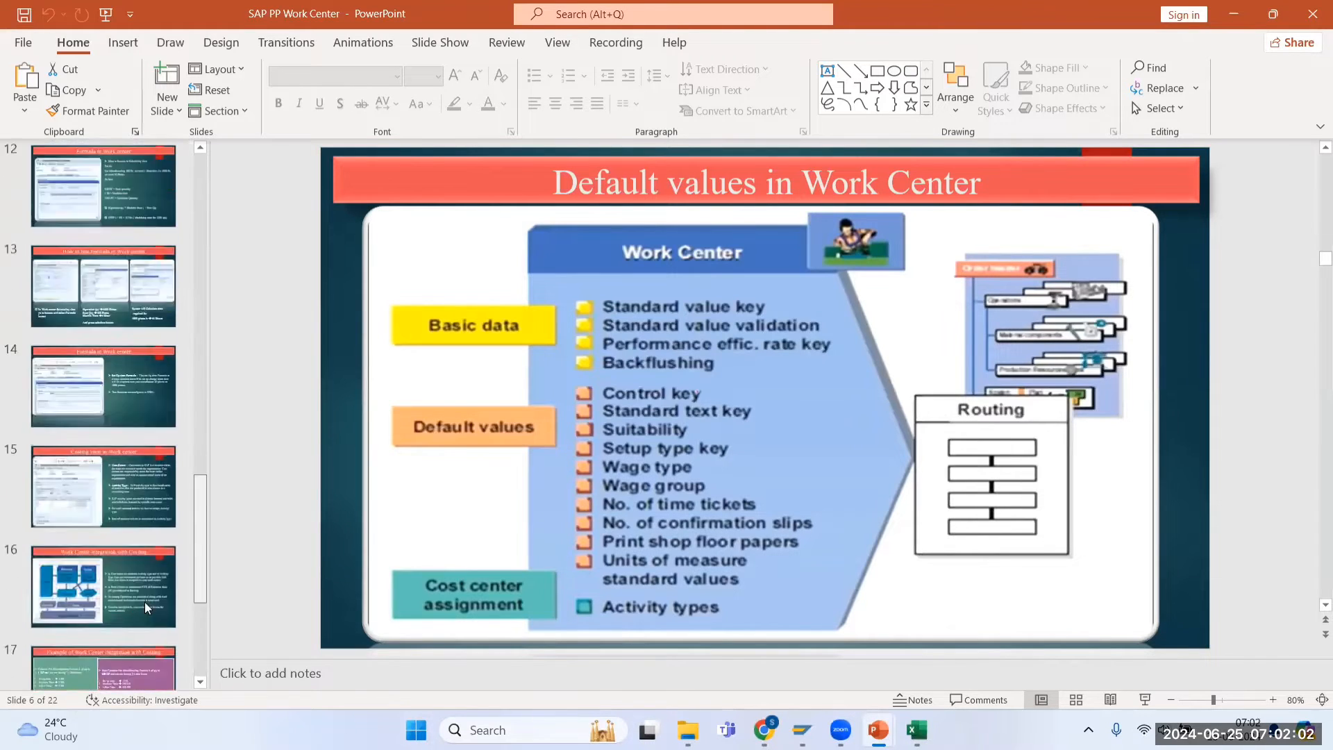
scroll(147, 609, "down", 5)
left_click(149, 658)
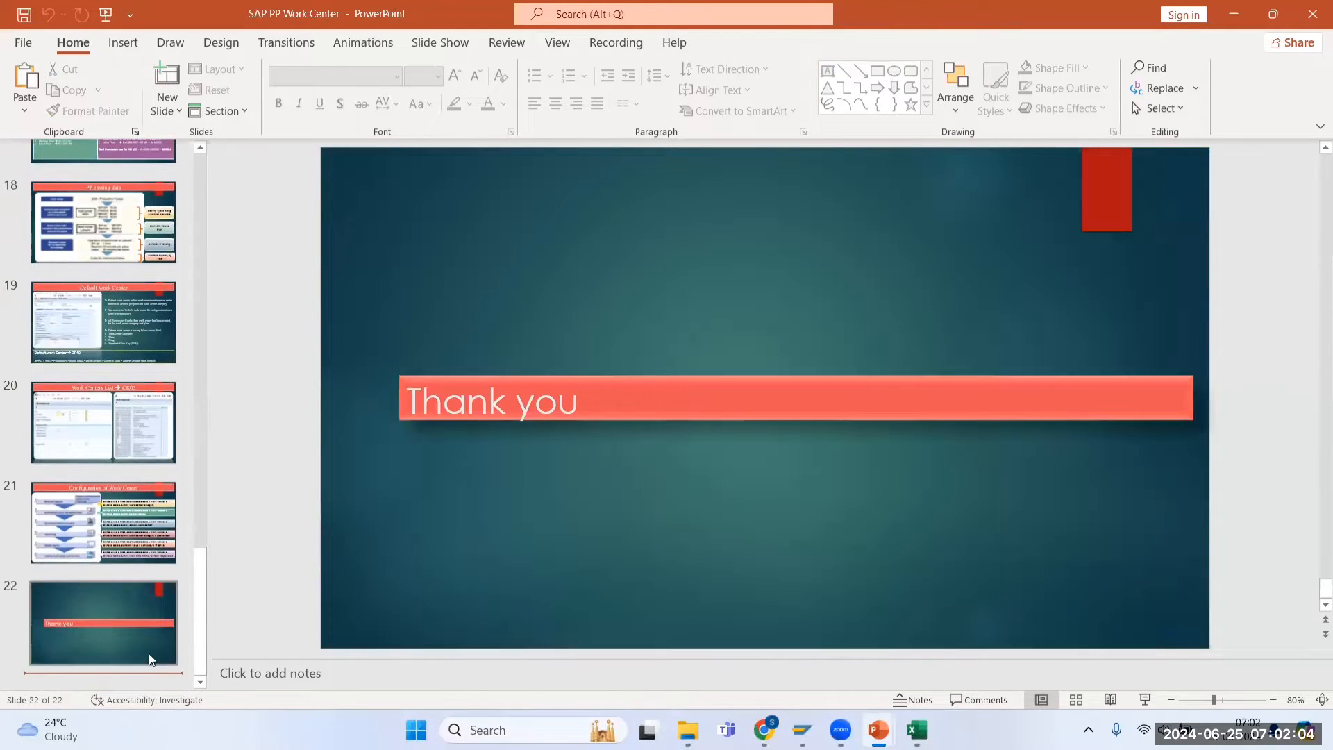
left_click(120, 556)
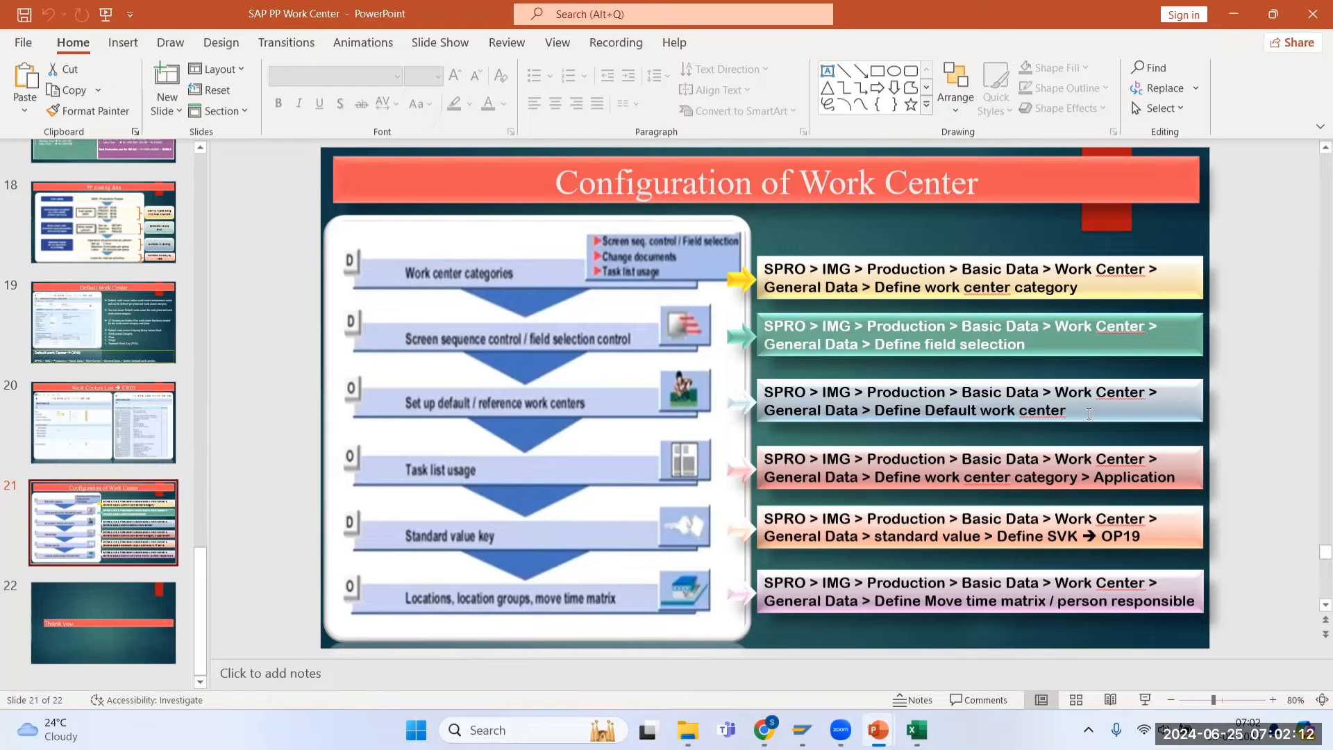
Return to the SAP customizing session, leave the field selection and open Define default work center under General Data.
key("alt+Tab")
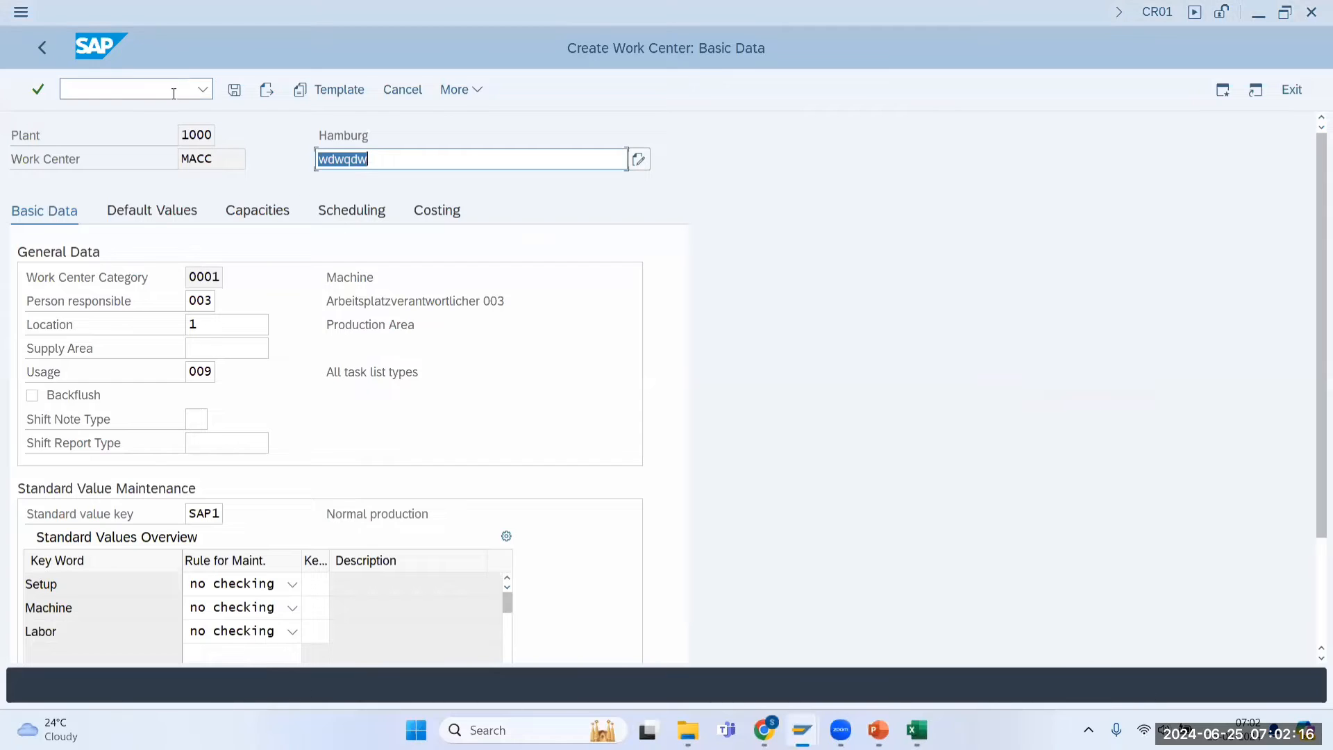
key("alt+Tab")
key("alt+Tab")
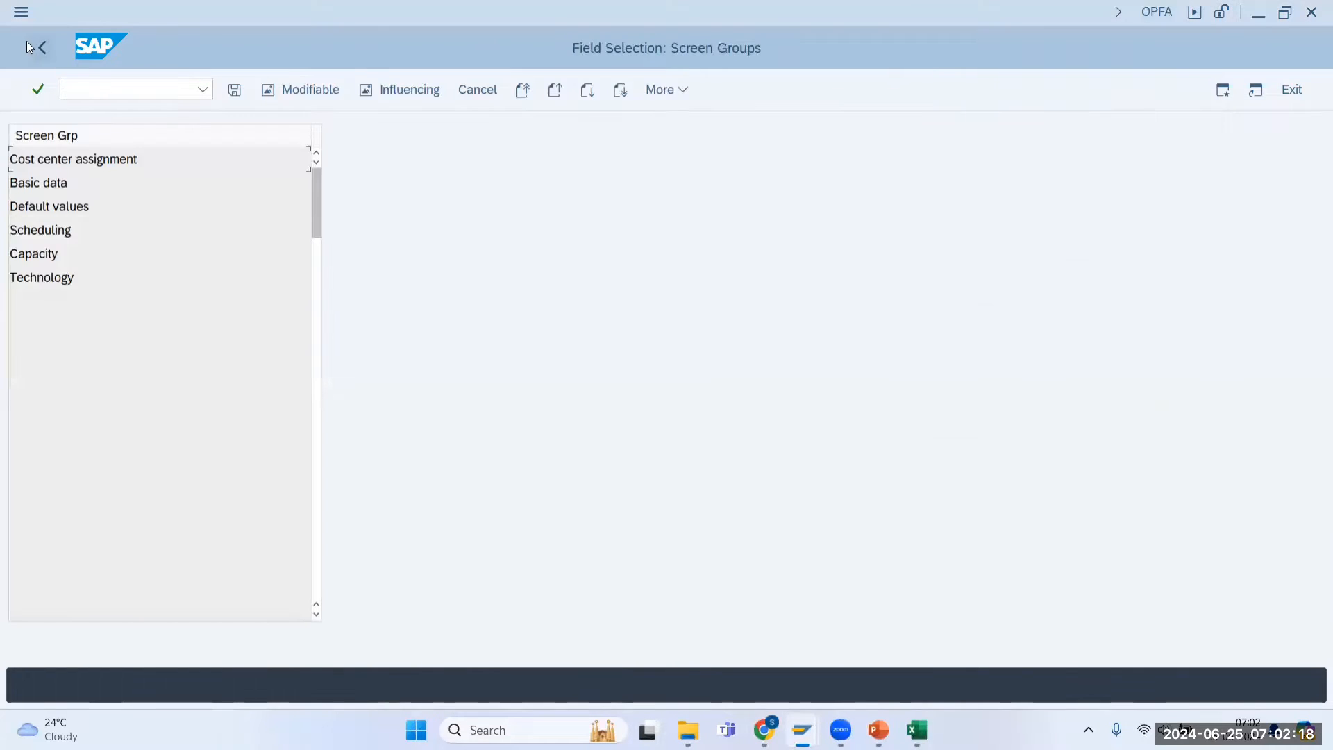
left_click(39, 46)
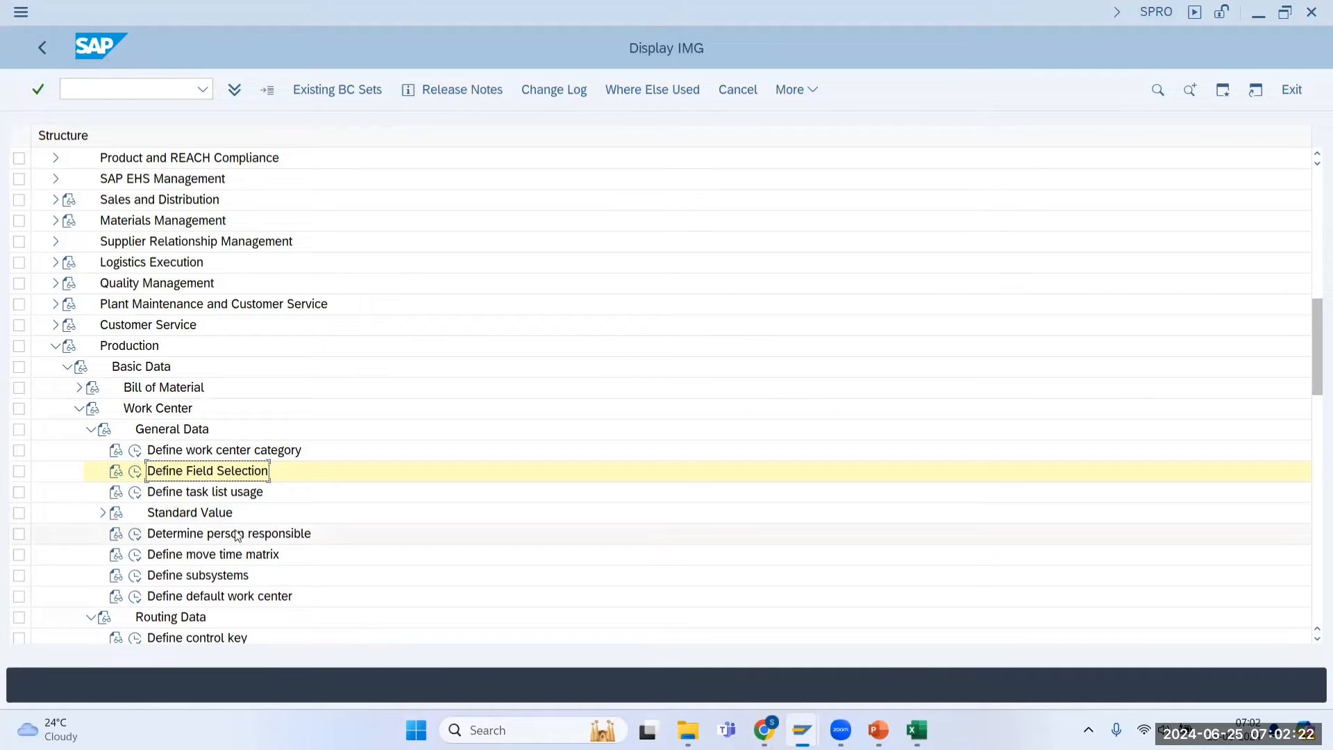
left_click(135, 595)
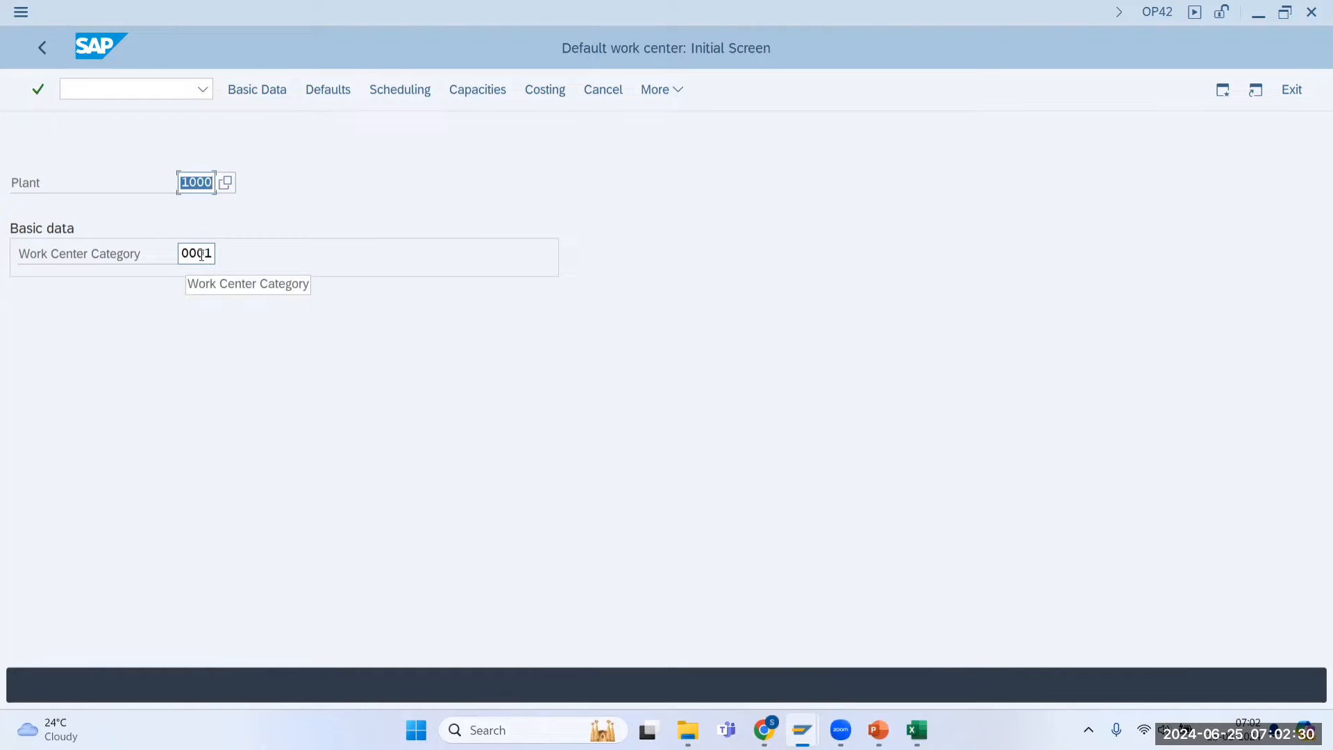
Compare with the MACC work center and open the default work center's basic data for plant 1000, category 0001.
key("alt+Tab")
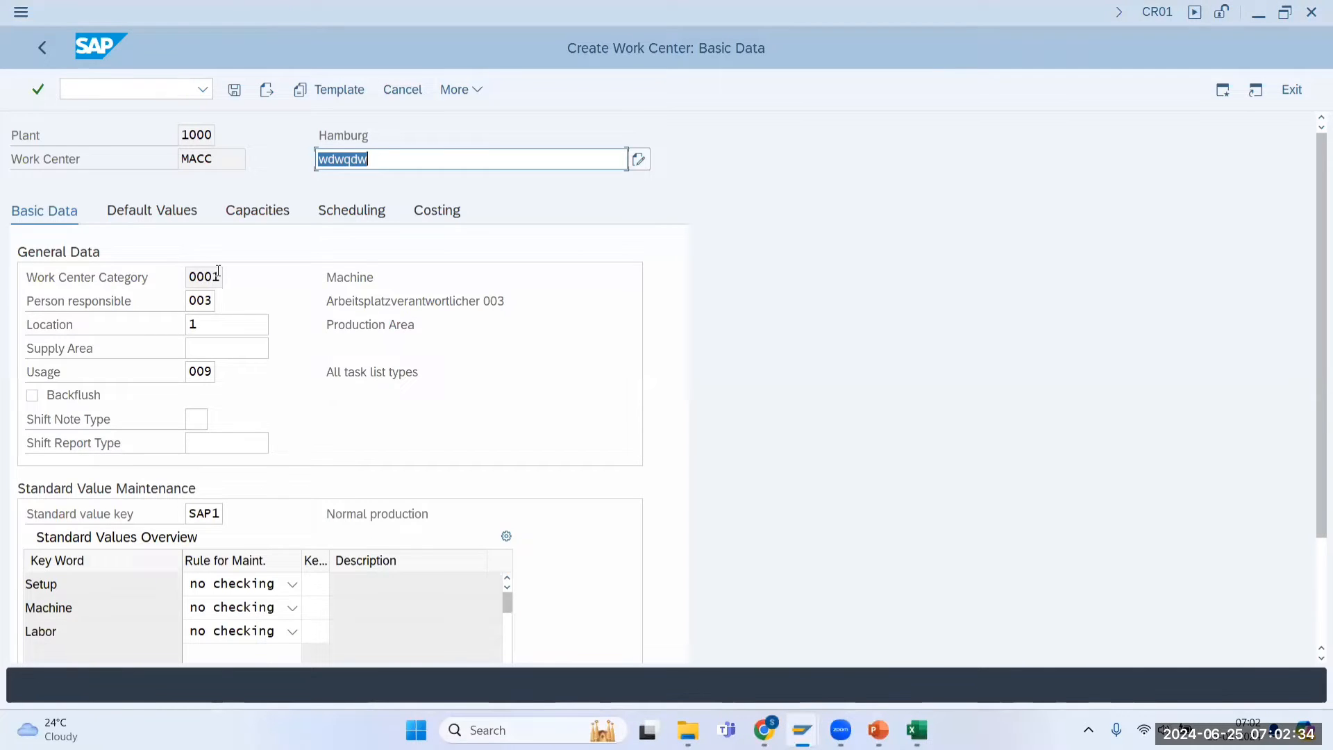
key("alt+Tab")
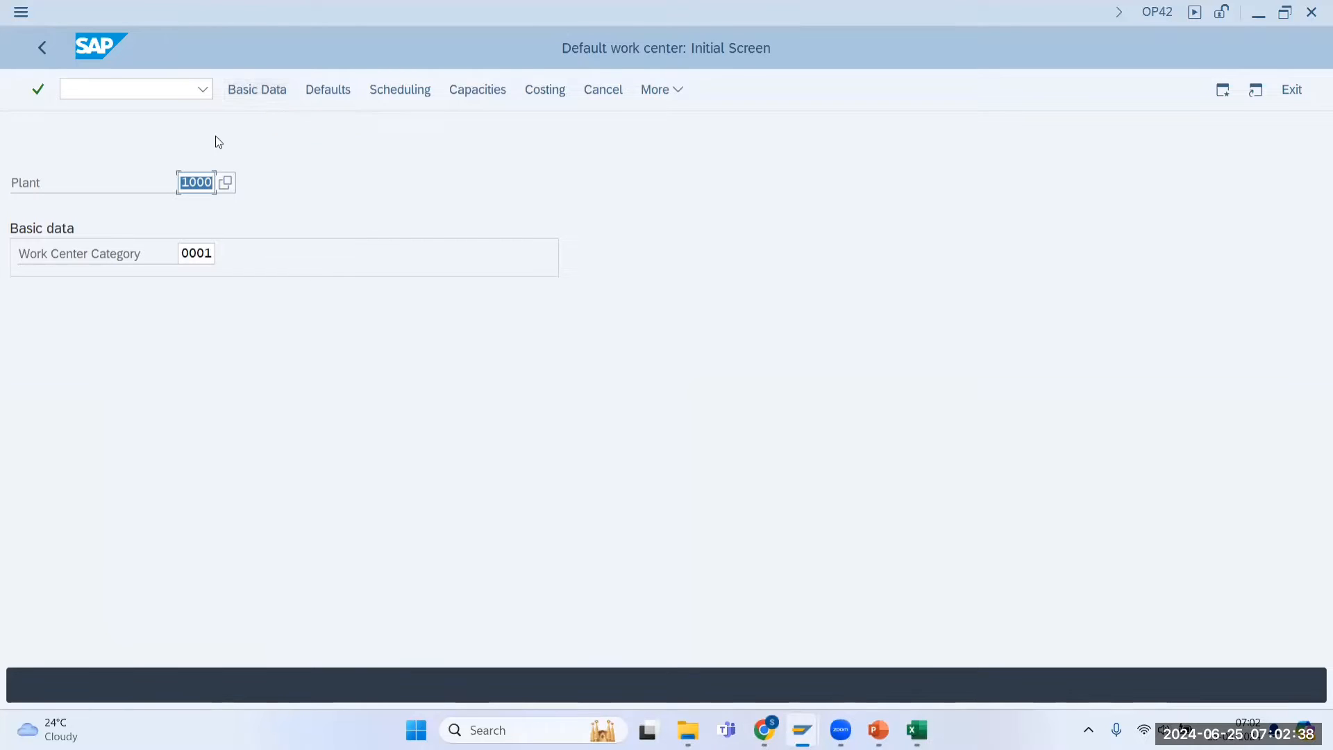
left_click(268, 94)
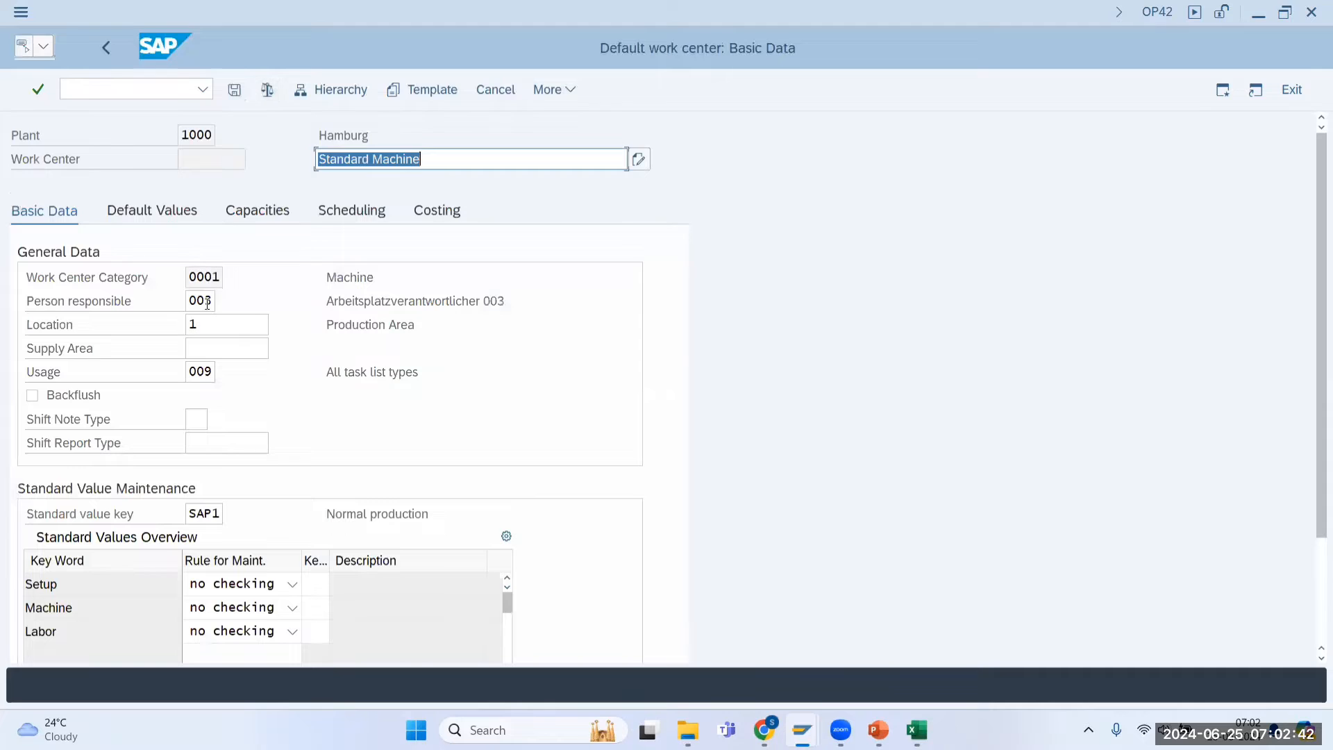
Set the person responsible of the default work center to 456.
left_click(214, 299)
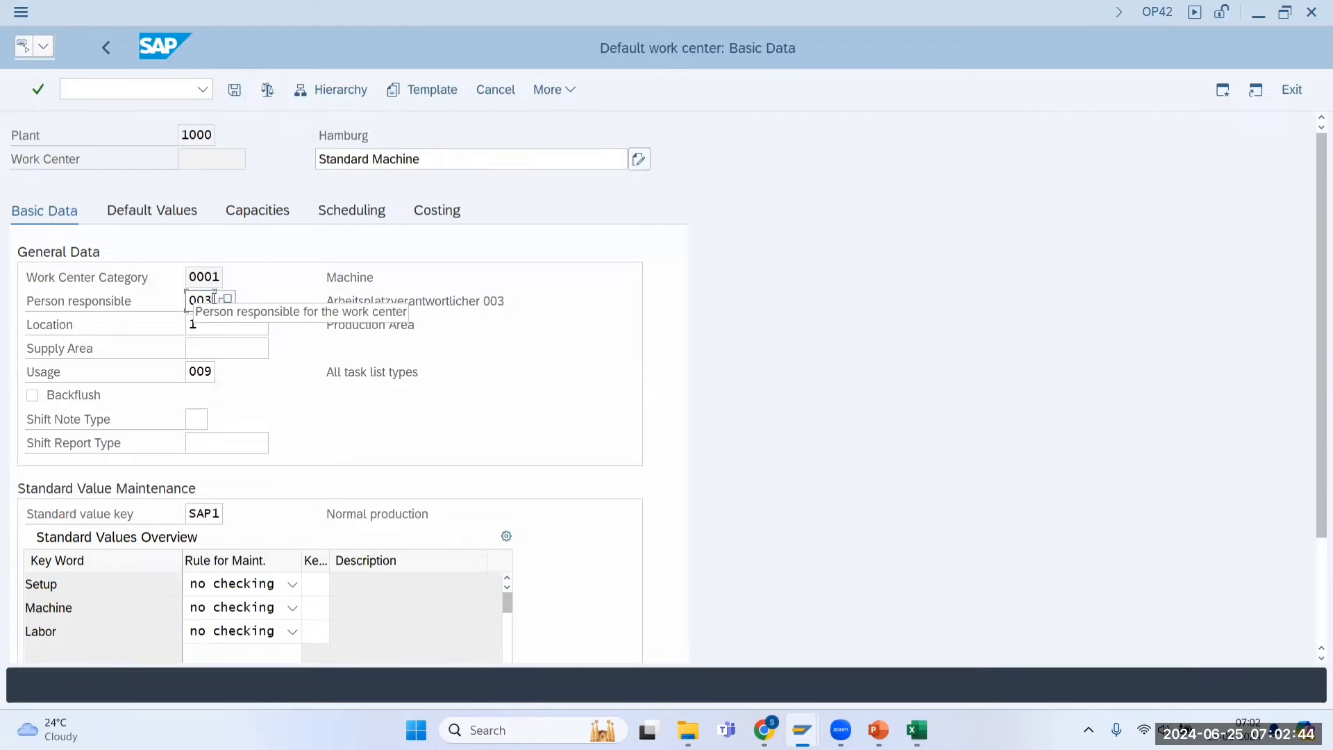
key("BackSpace")
key("BackSpace")
key("BackSpace")
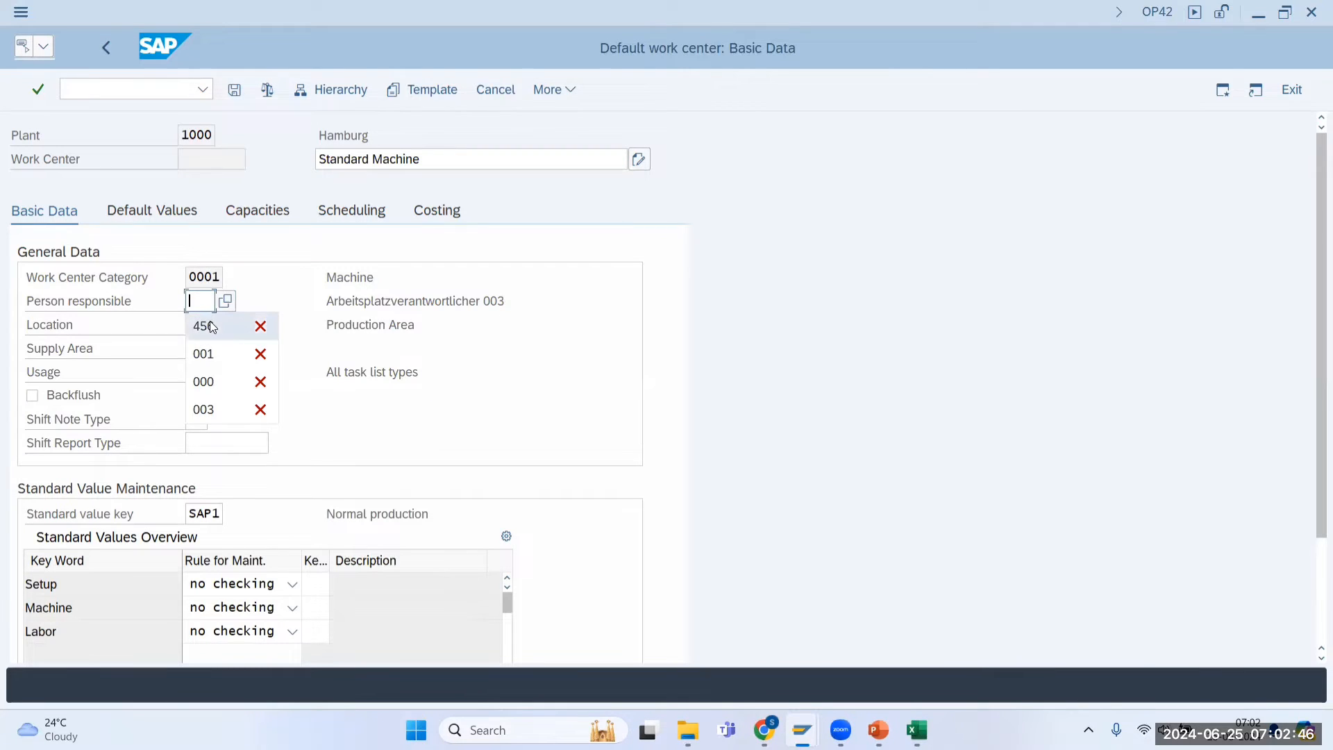
left_click(211, 325)
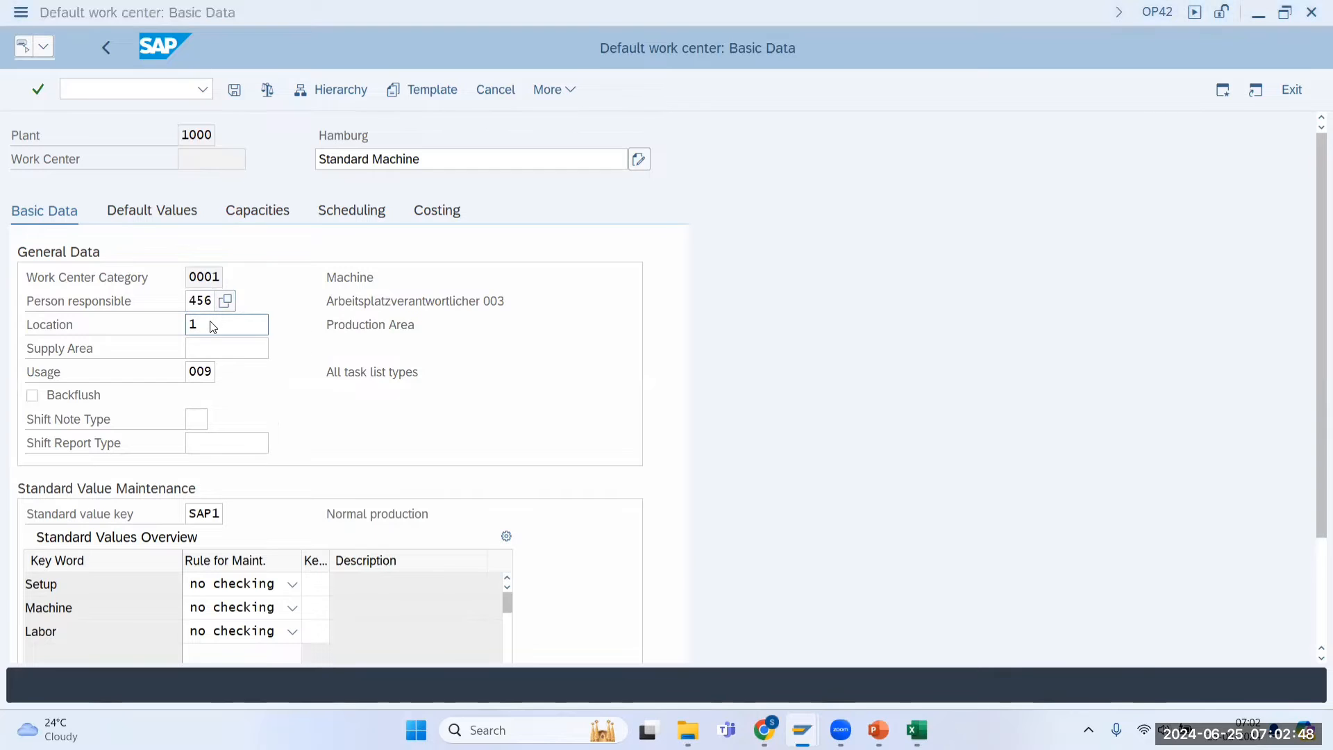
Switch to the MACC work center, review its operation default values and return to its basic data.
key("alt+Tab")
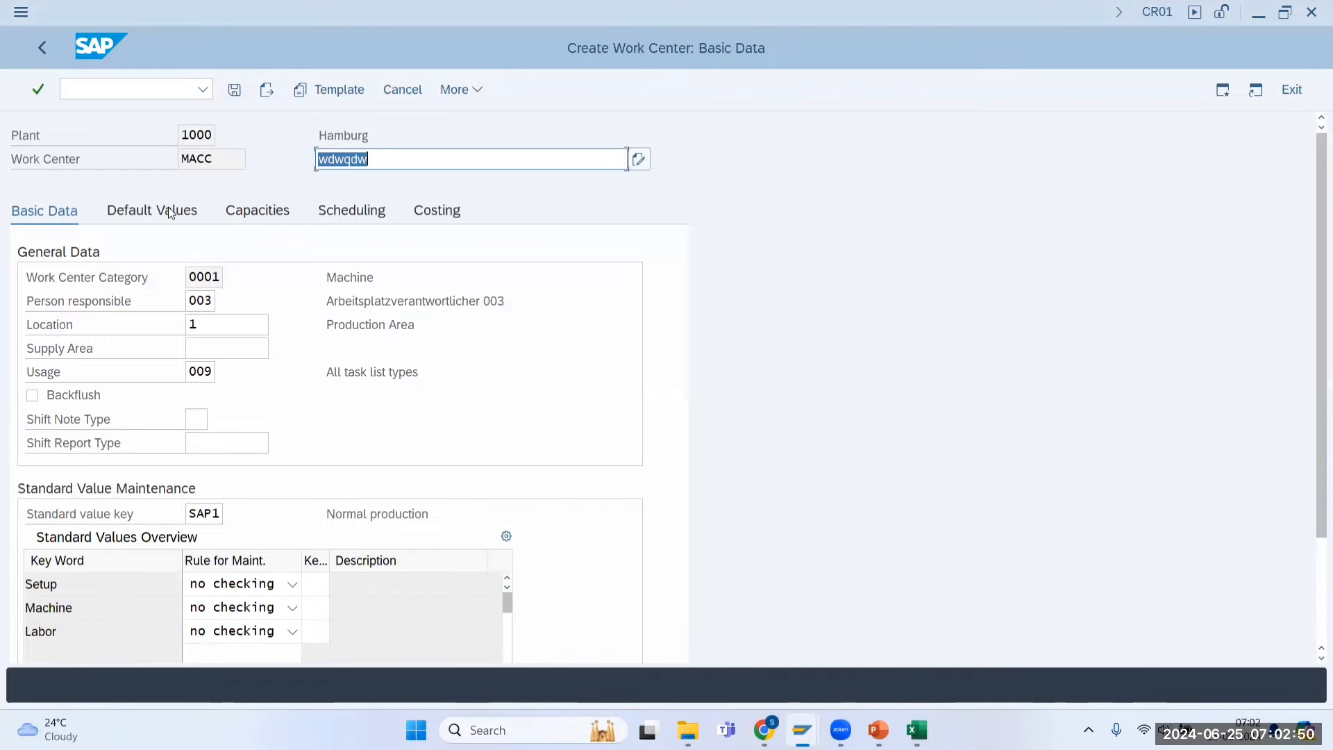
left_click(171, 210)
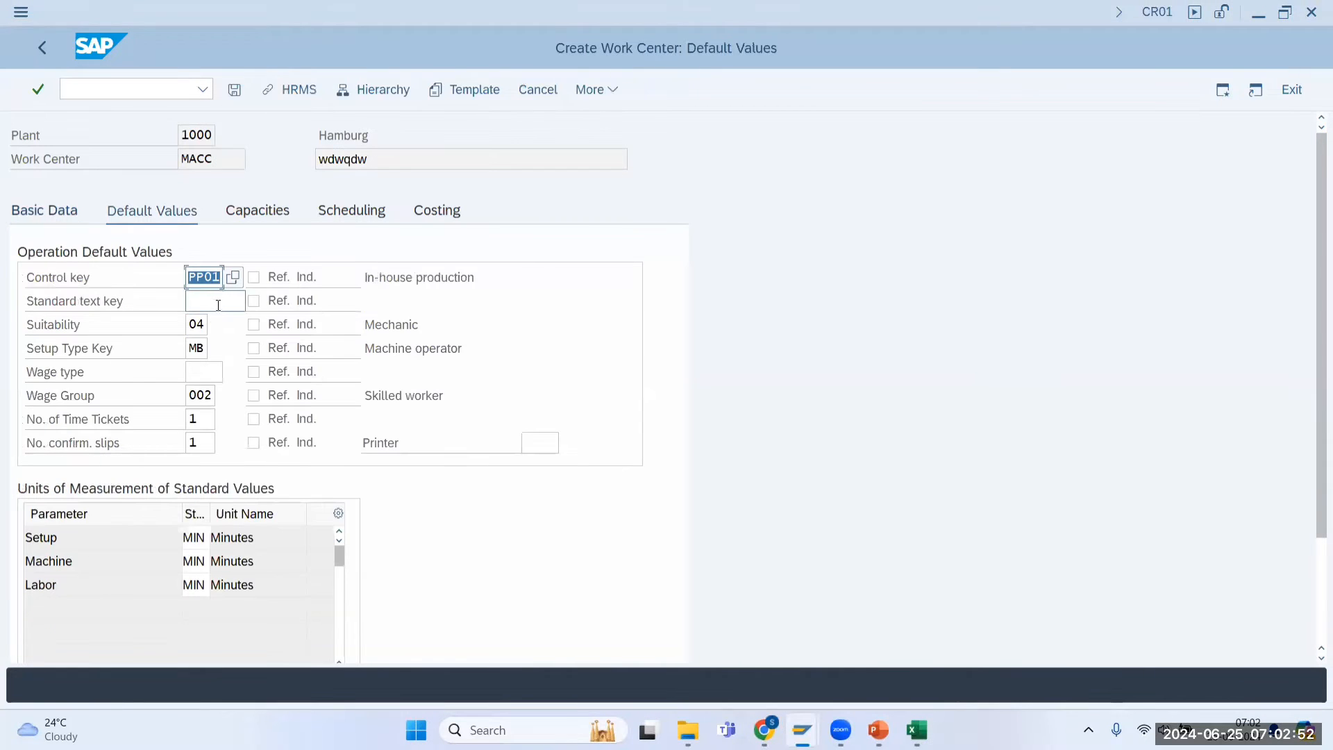
left_click(64, 212)
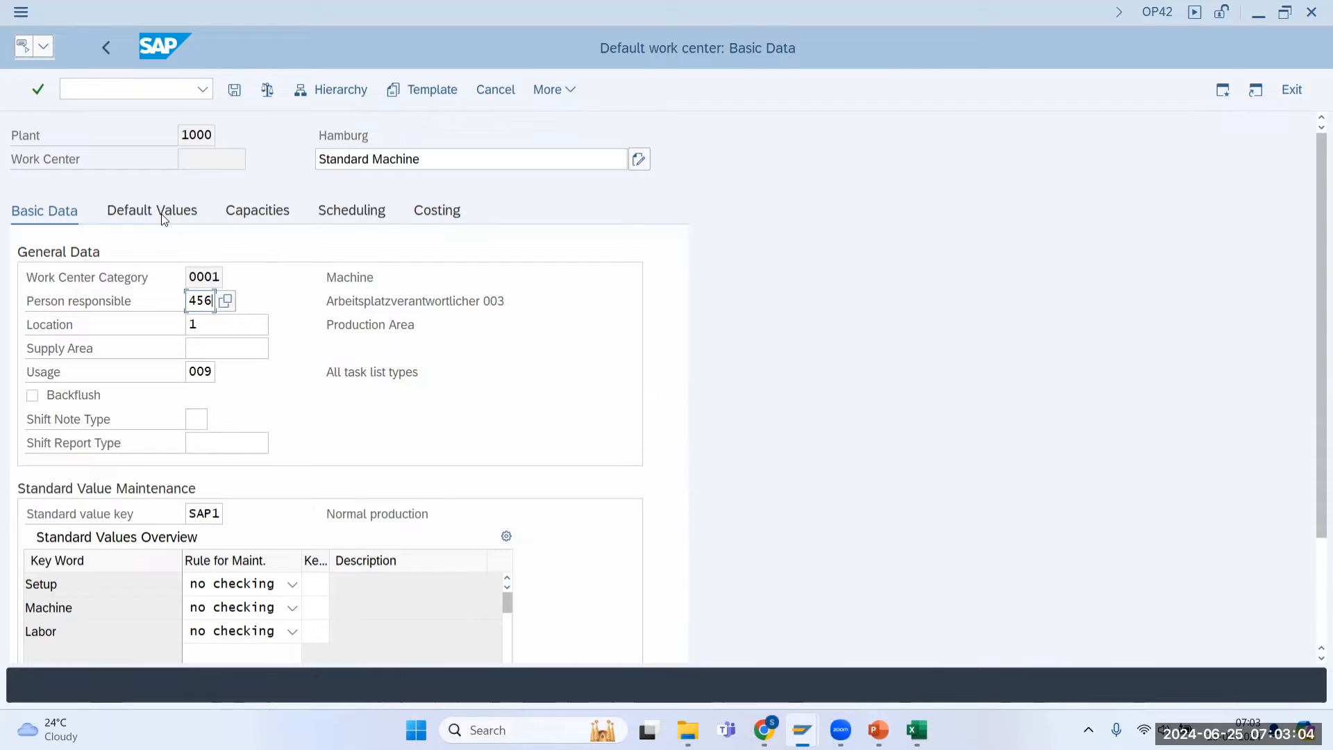
Set the standard value key of the default work center to BT15.
left_click(221, 511)
key("BackSpace")
key("BackSpace")
key("BackSpace")
key("BackSpace")
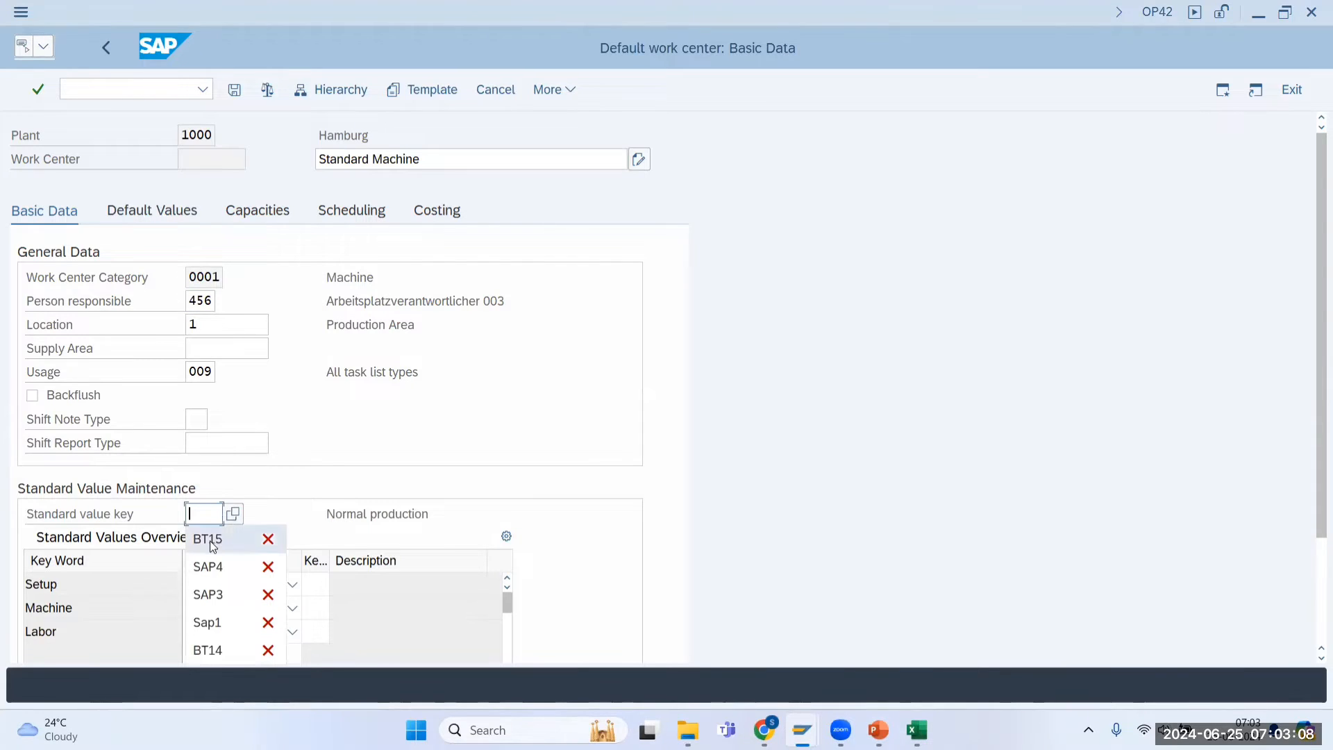
left_click(208, 539)
key("Return")
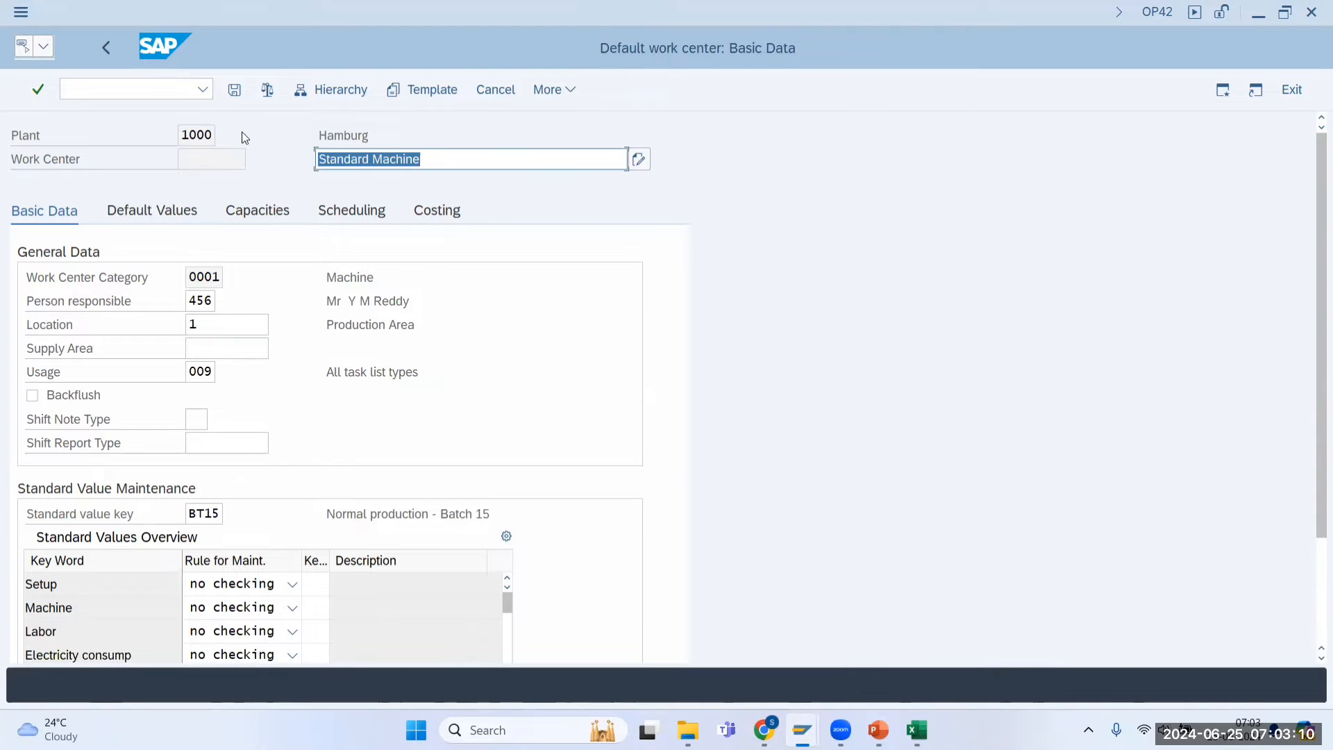
Review the default values and costing data of the default work center and save it.
left_click(156, 211)
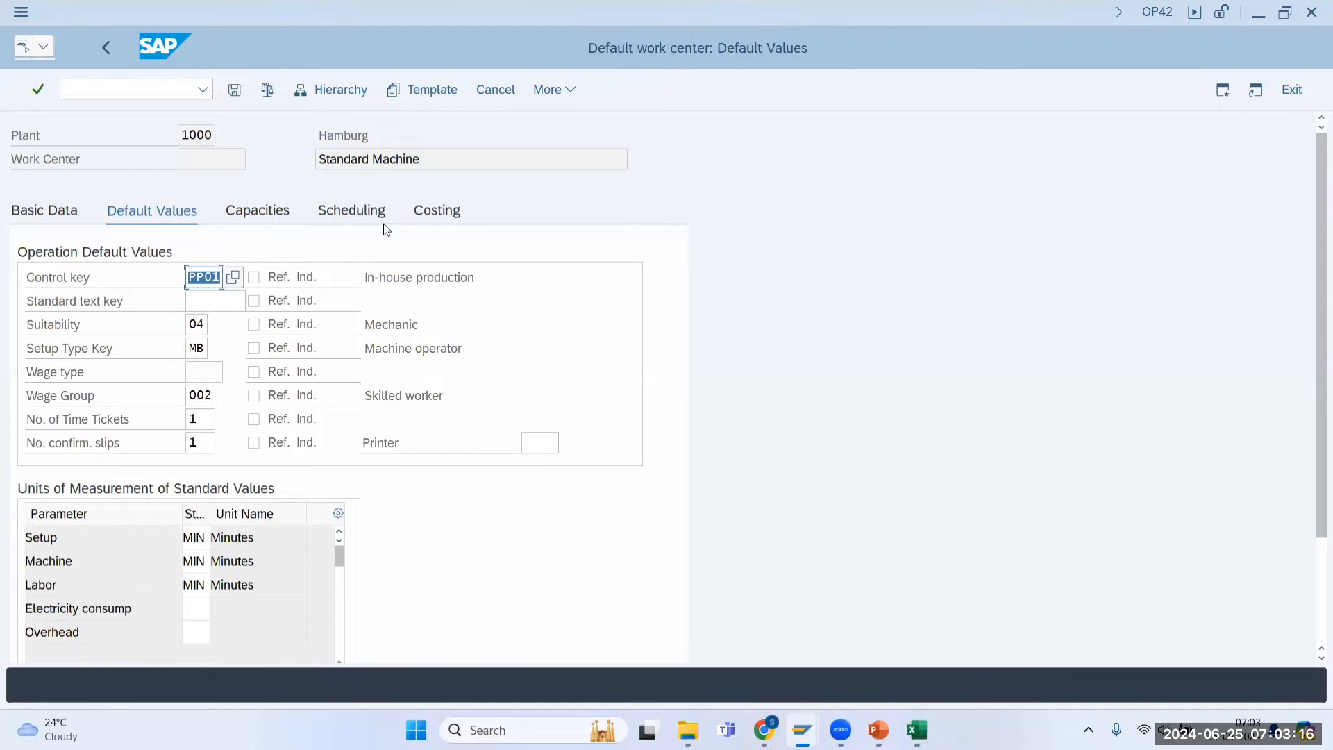
left_click(440, 211)
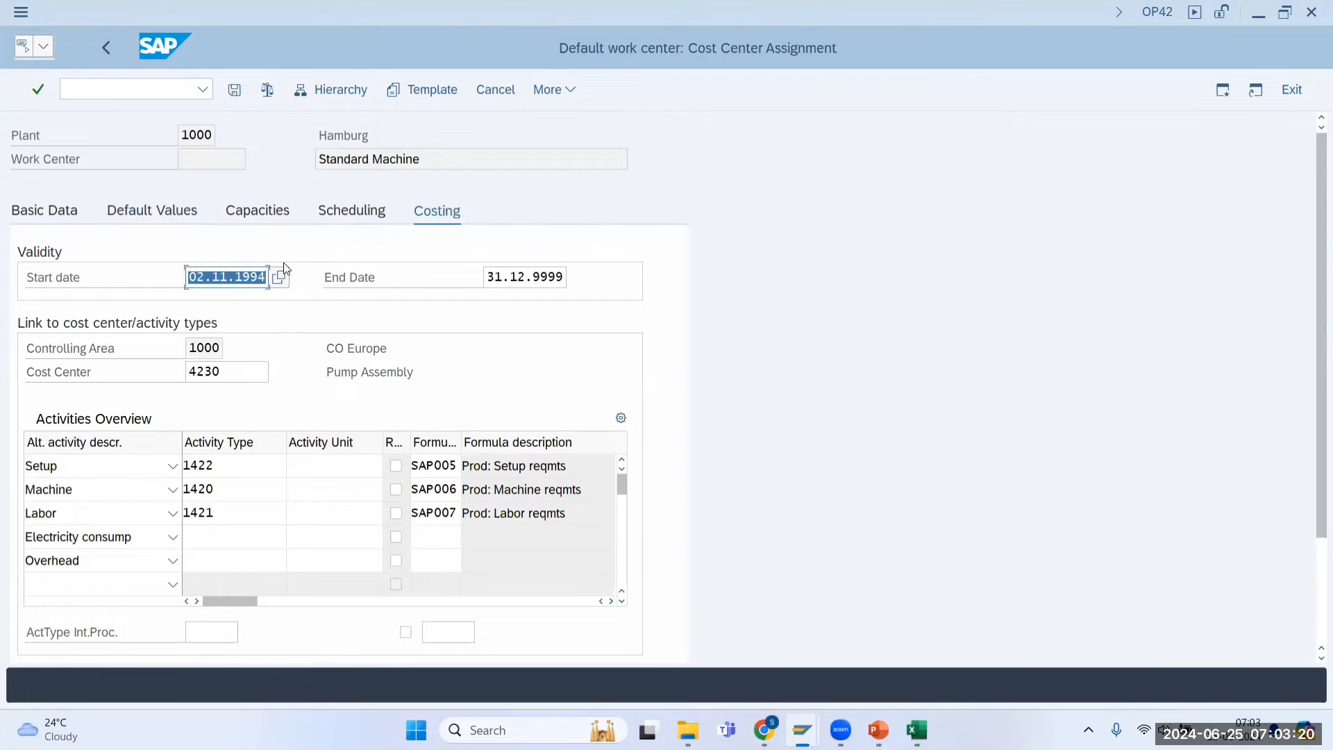
left_click(234, 91)
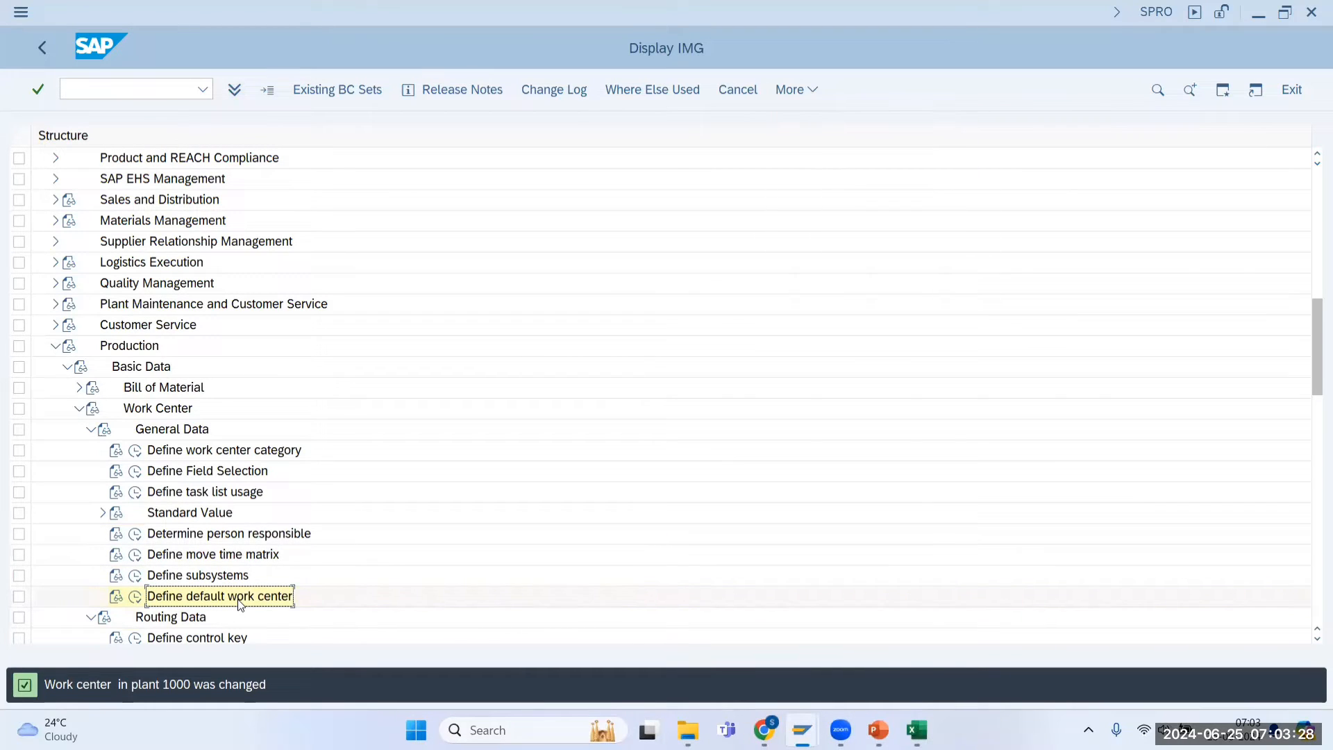
Switch to the work center session, restart CR01 and open the basic data for new work center MACC in plant 1000.
key("alt+Tab")
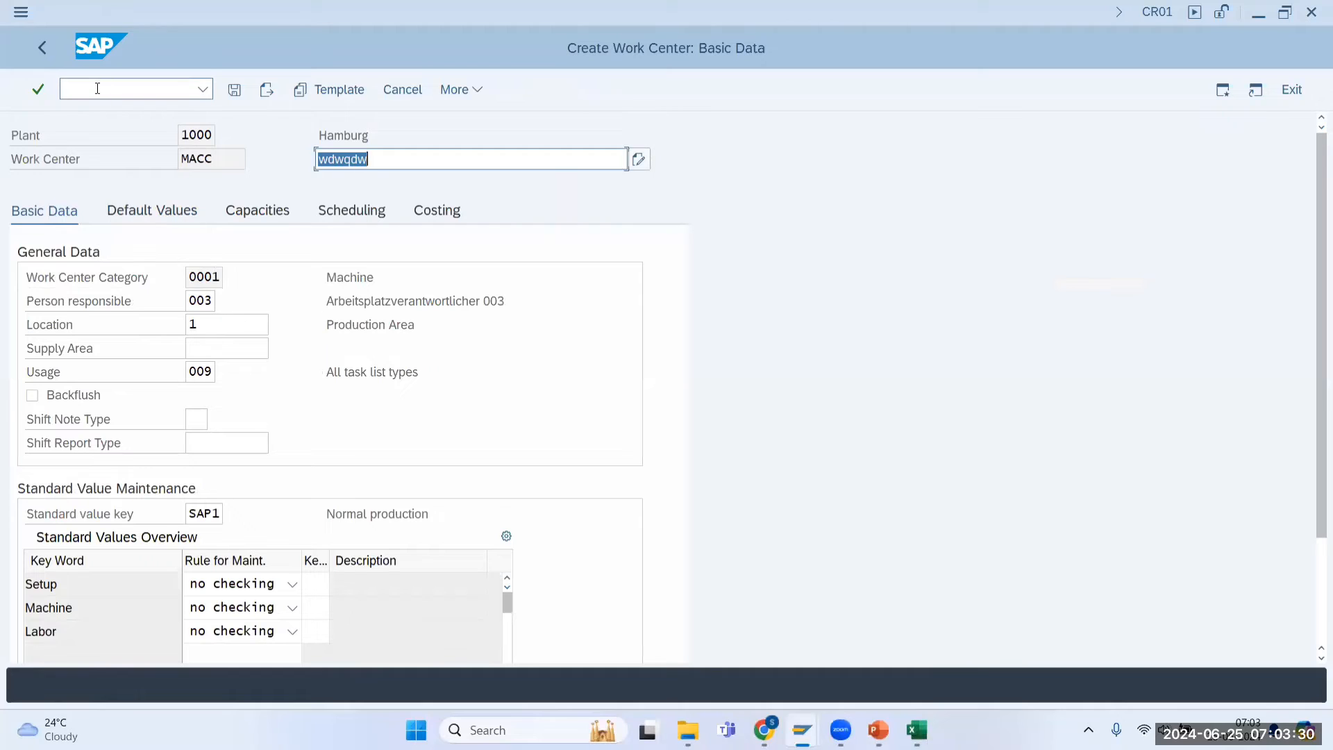
left_click(98, 88)
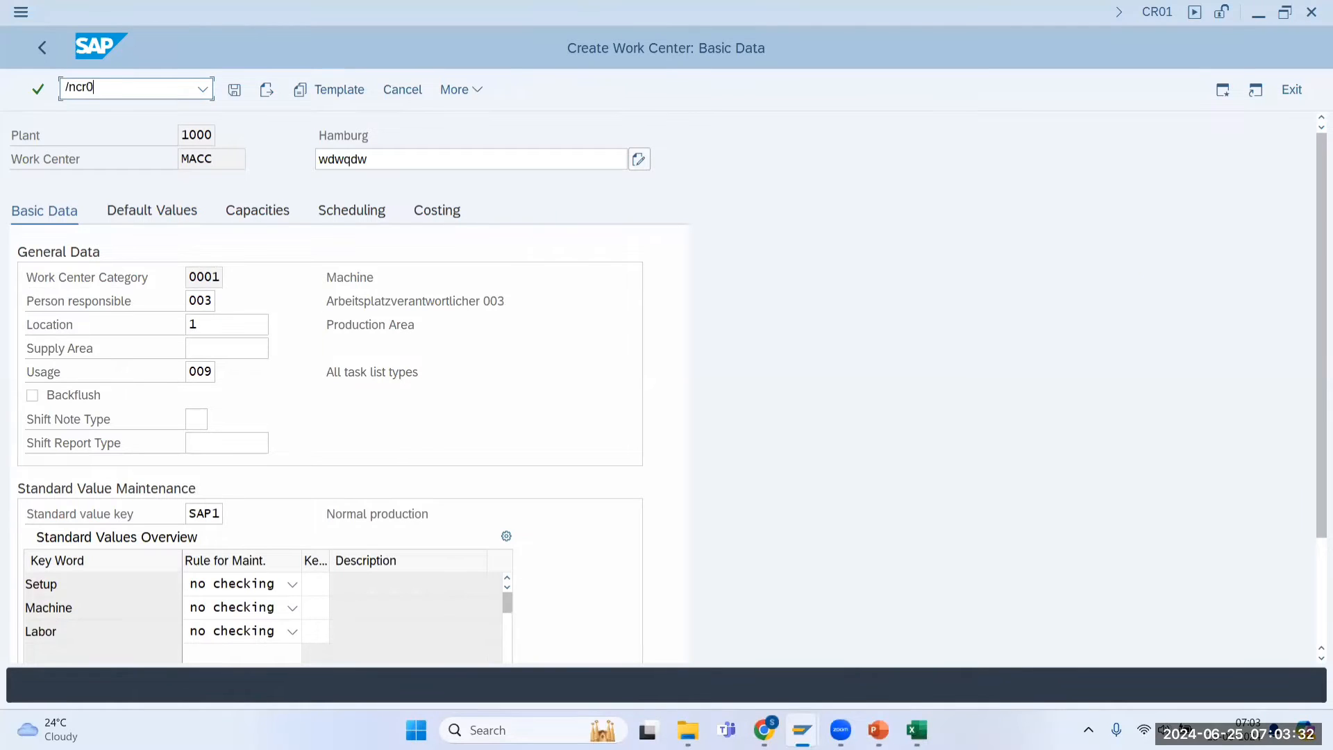
key("Return")
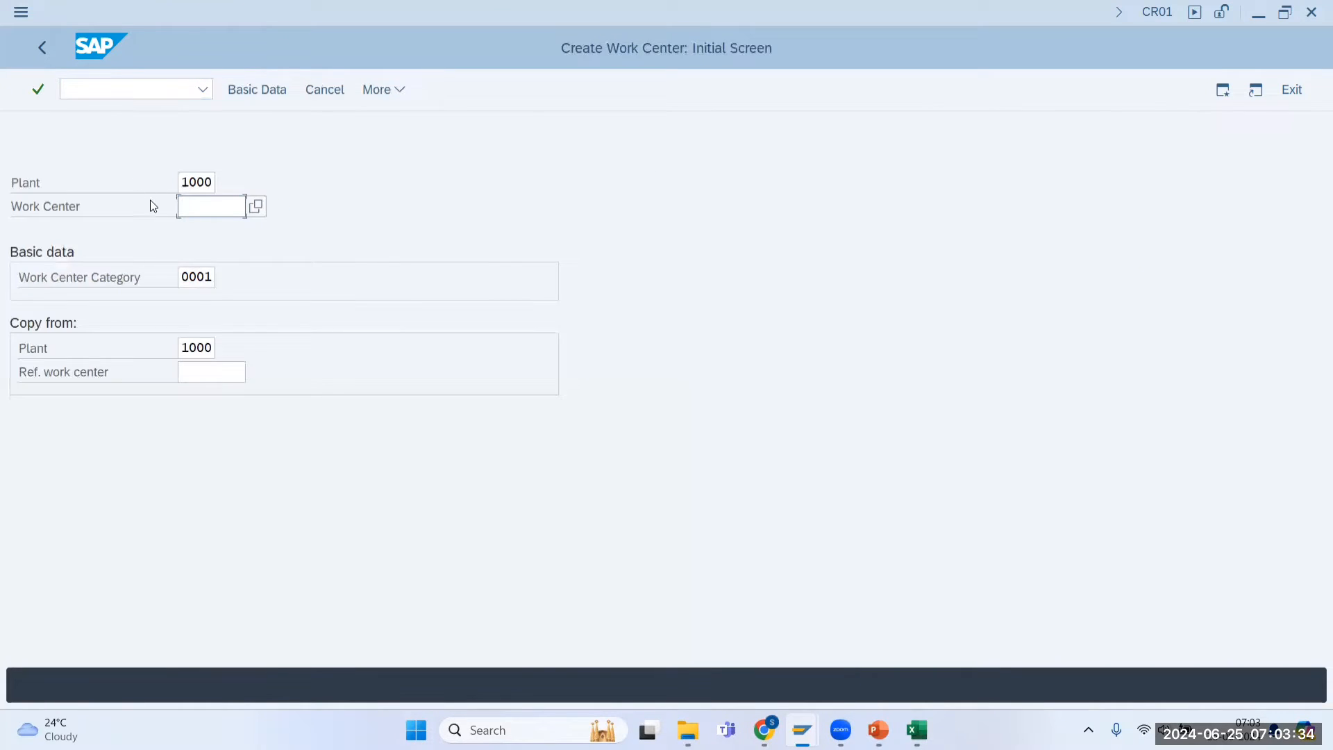
left_click(209, 206)
key("Return")
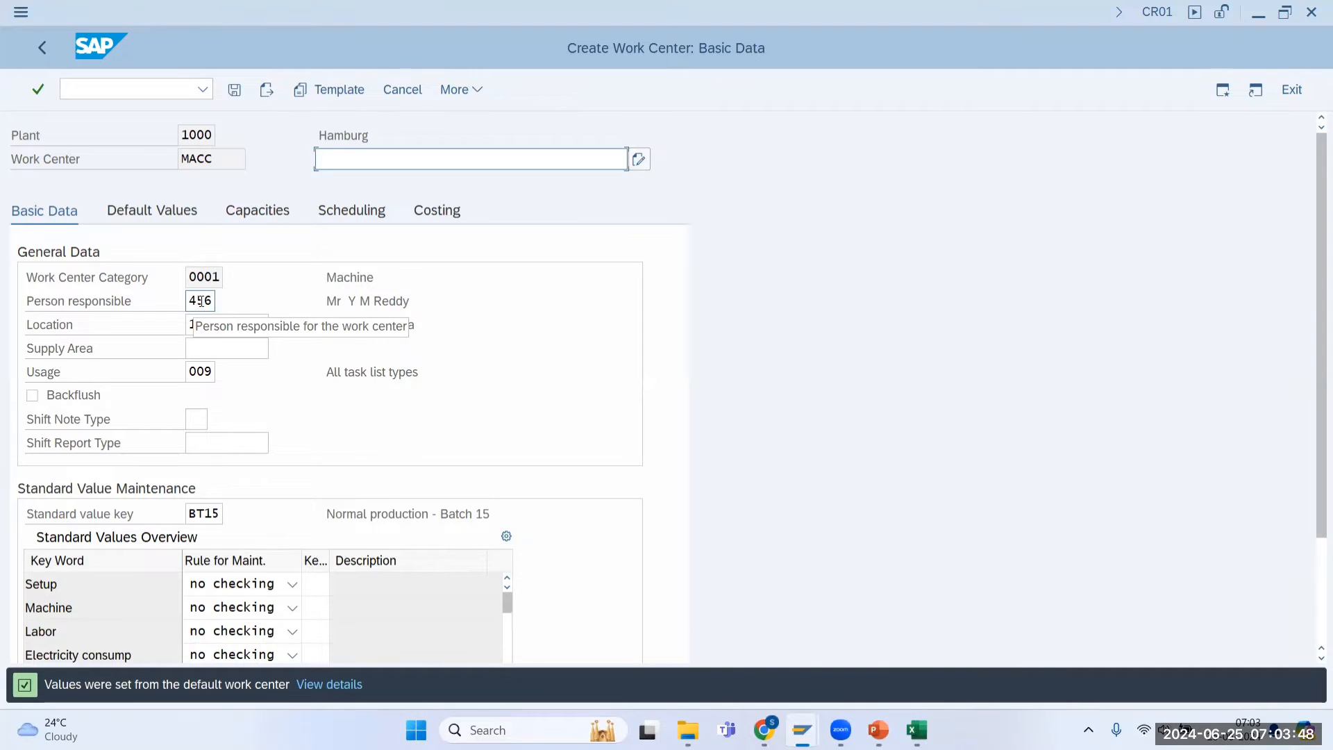
Check the person responsible, location and standard value key that MACC takes from the default work center.
left_click(239, 337)
left_click(263, 326)
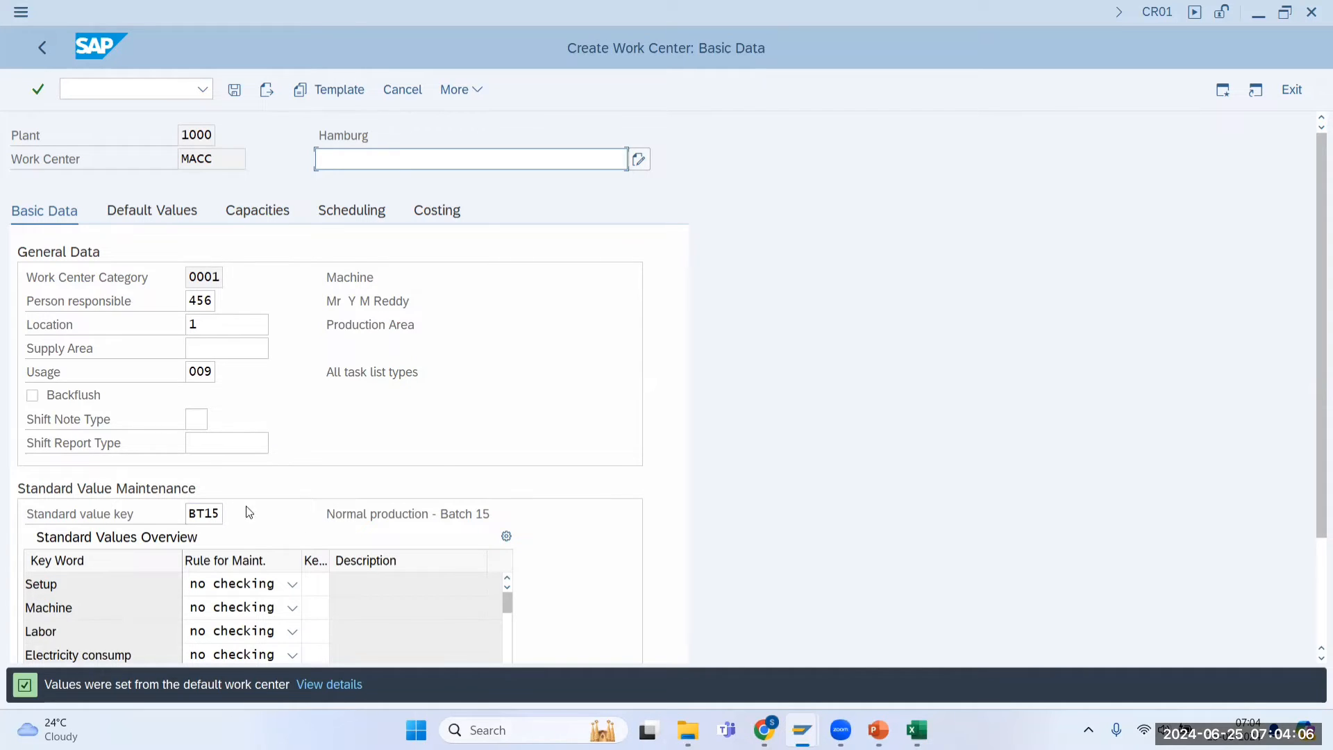
left_click(219, 513)
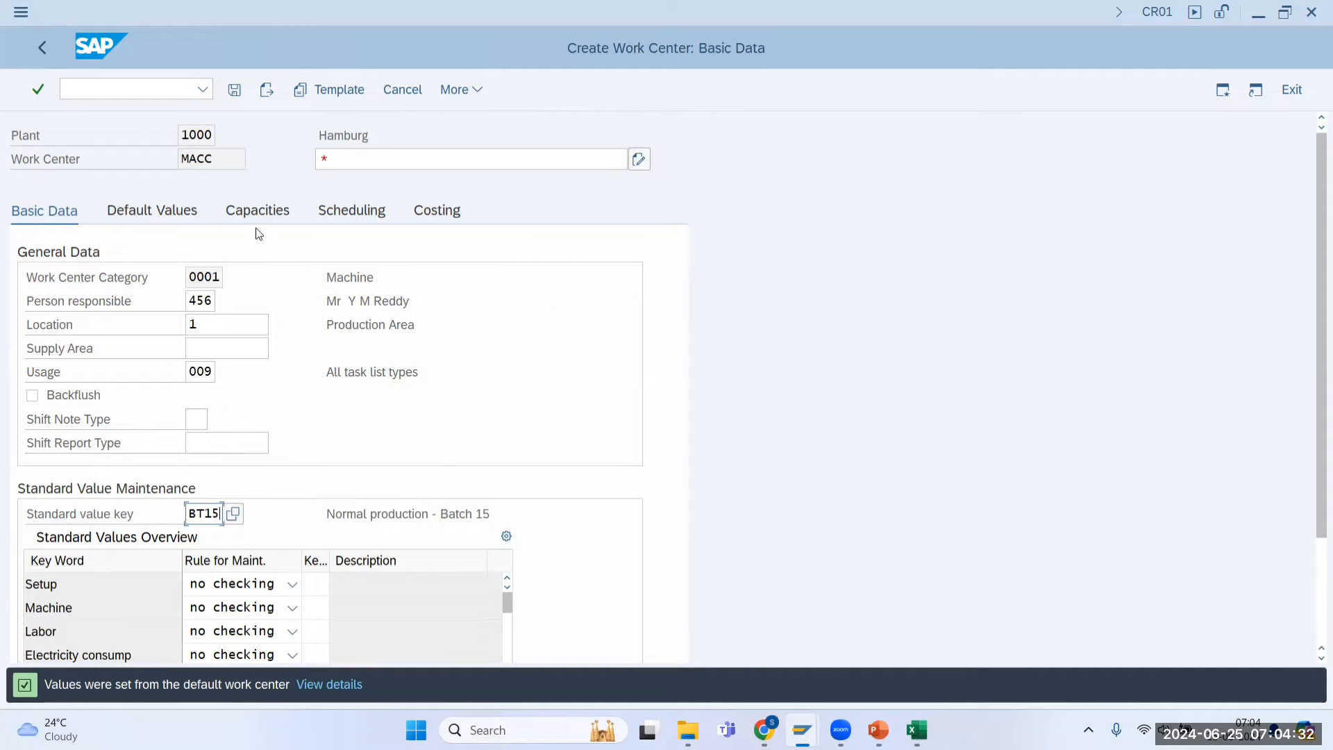
key("Return")
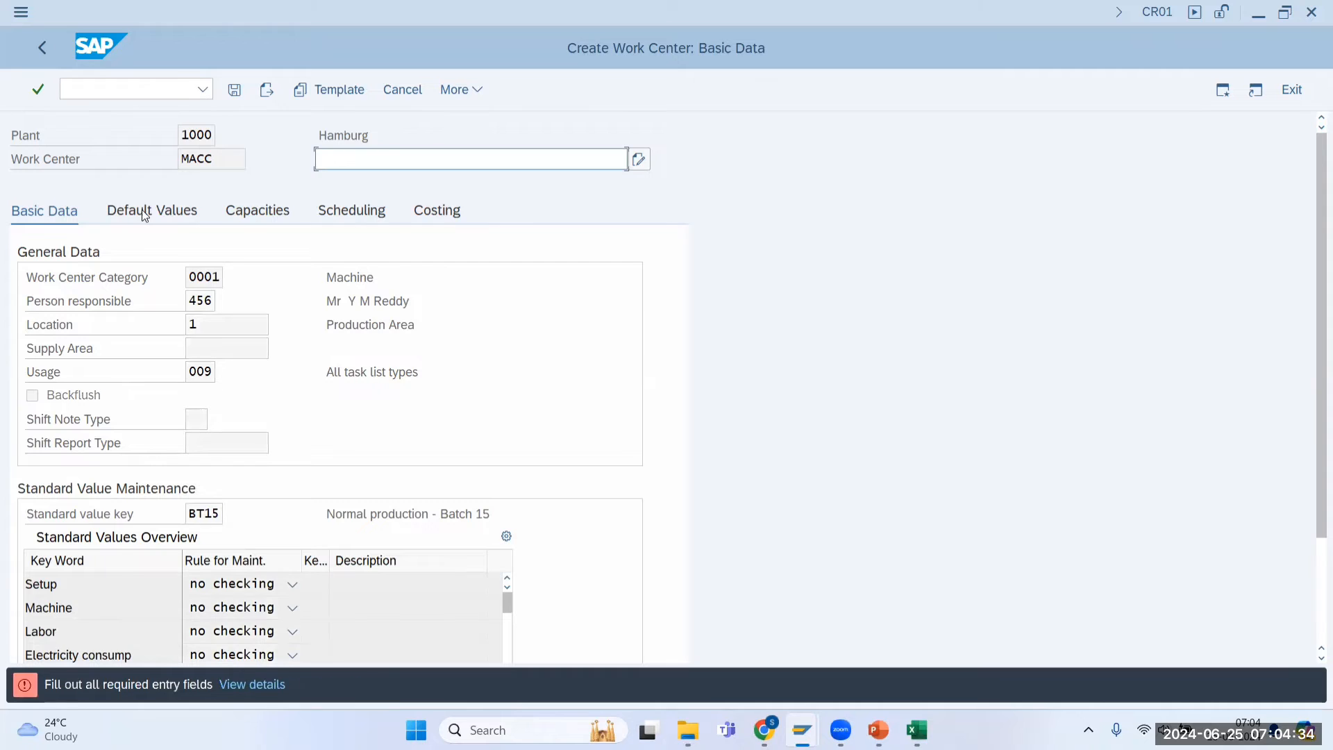
Return to the customizing session and reopen the default work center's basic data for plant 1000, category 0001.
key("alt+Tab")
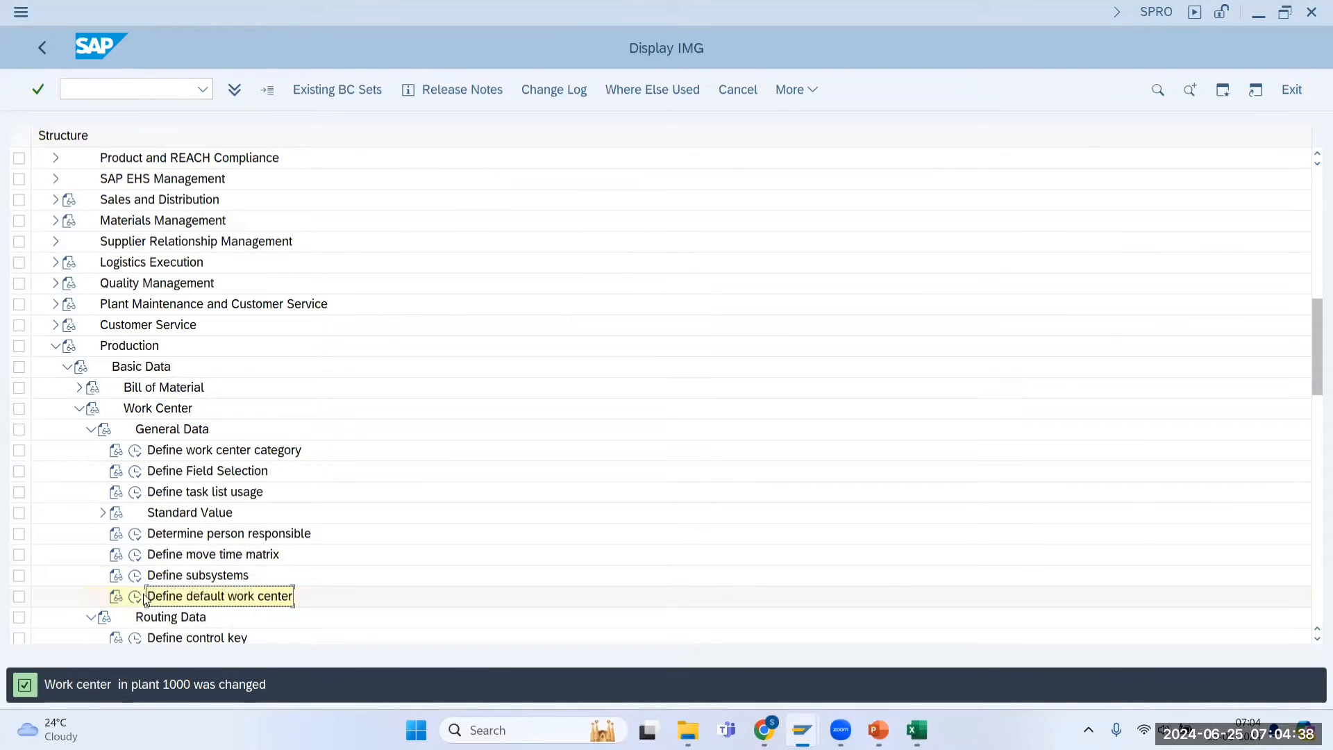
left_click(134, 597)
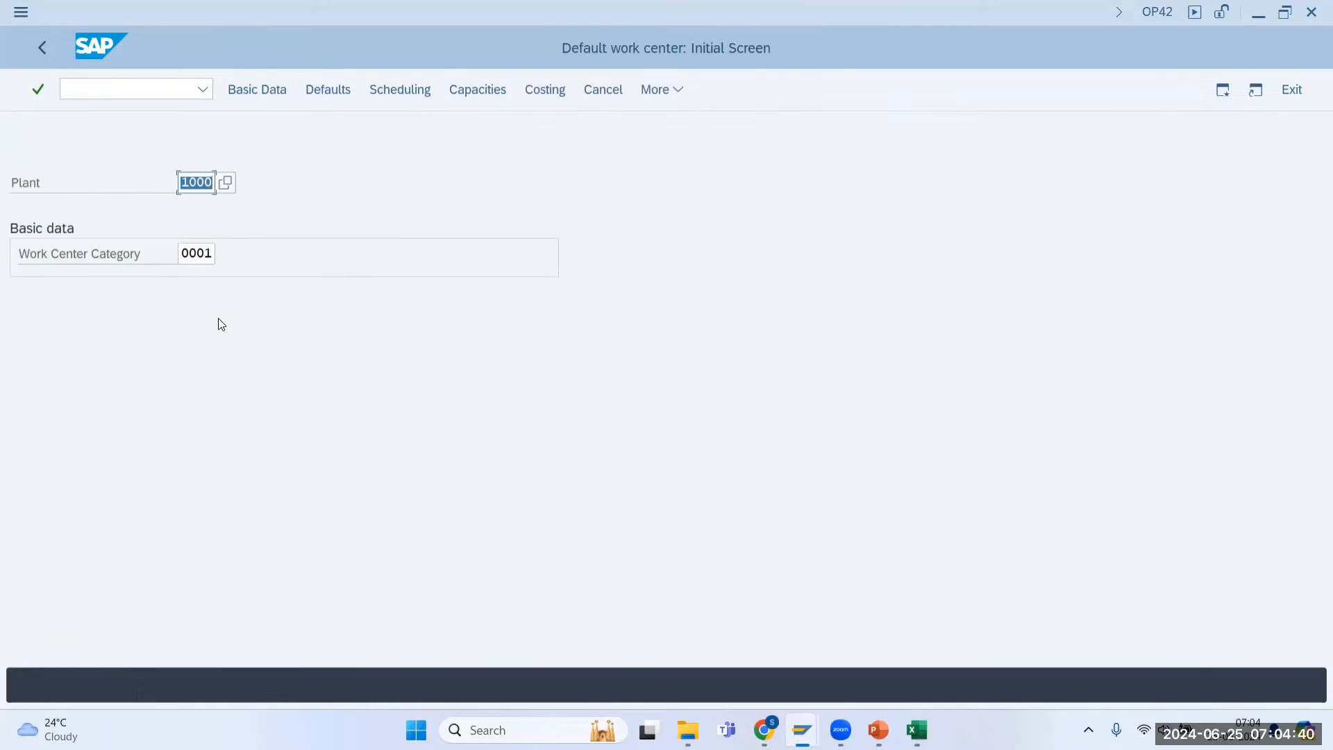
key("Return")
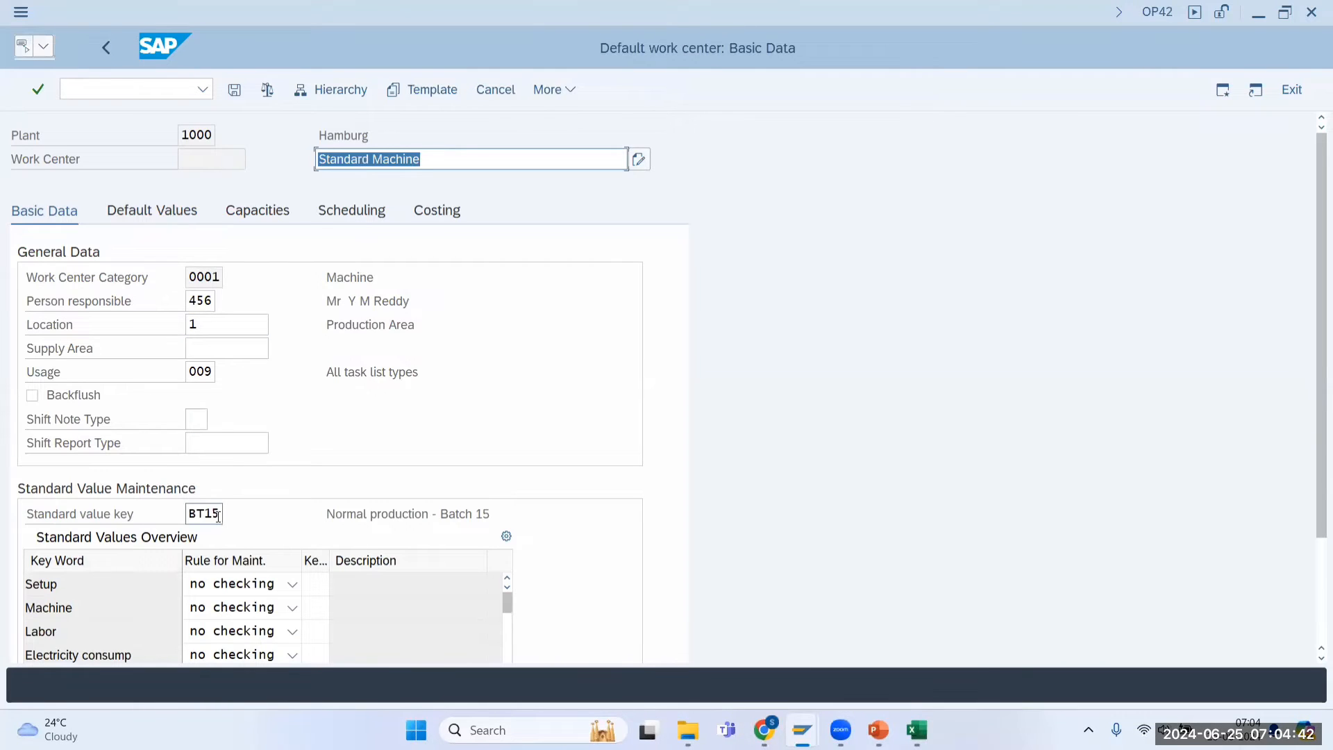
Set the standard value key of the default work center to SAP1 and save the change.
left_click(218, 515)
key("BackSpace")
key("BackSpace")
key("BackSpace")
key("BackSpace")
type("SA")
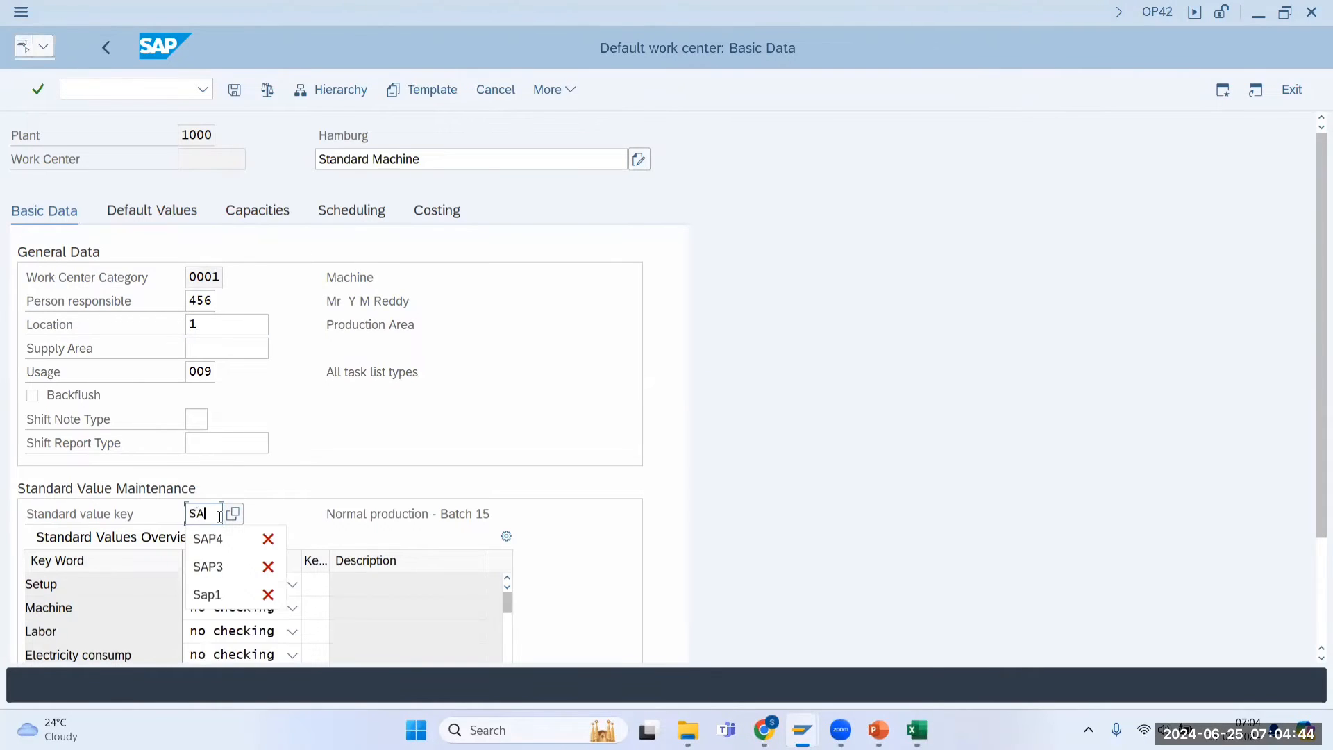
type("P")
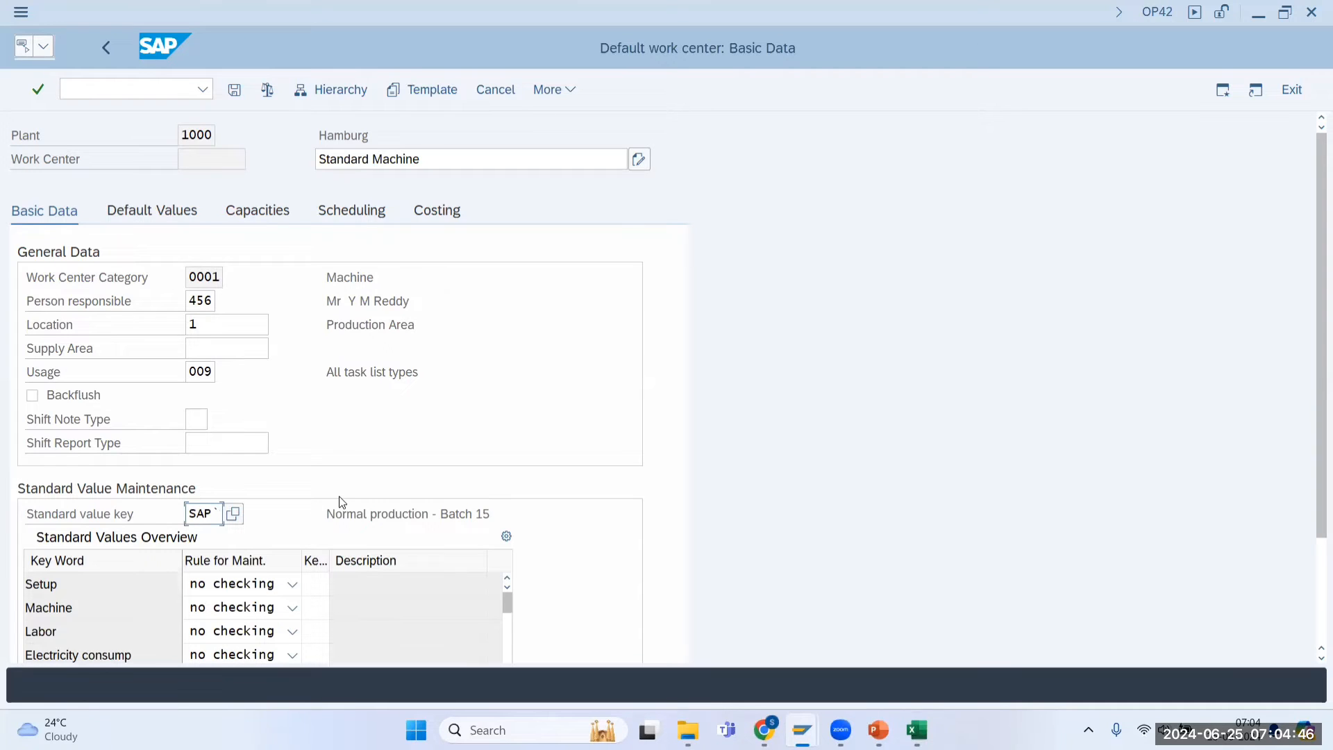
type("1")
key("Return")
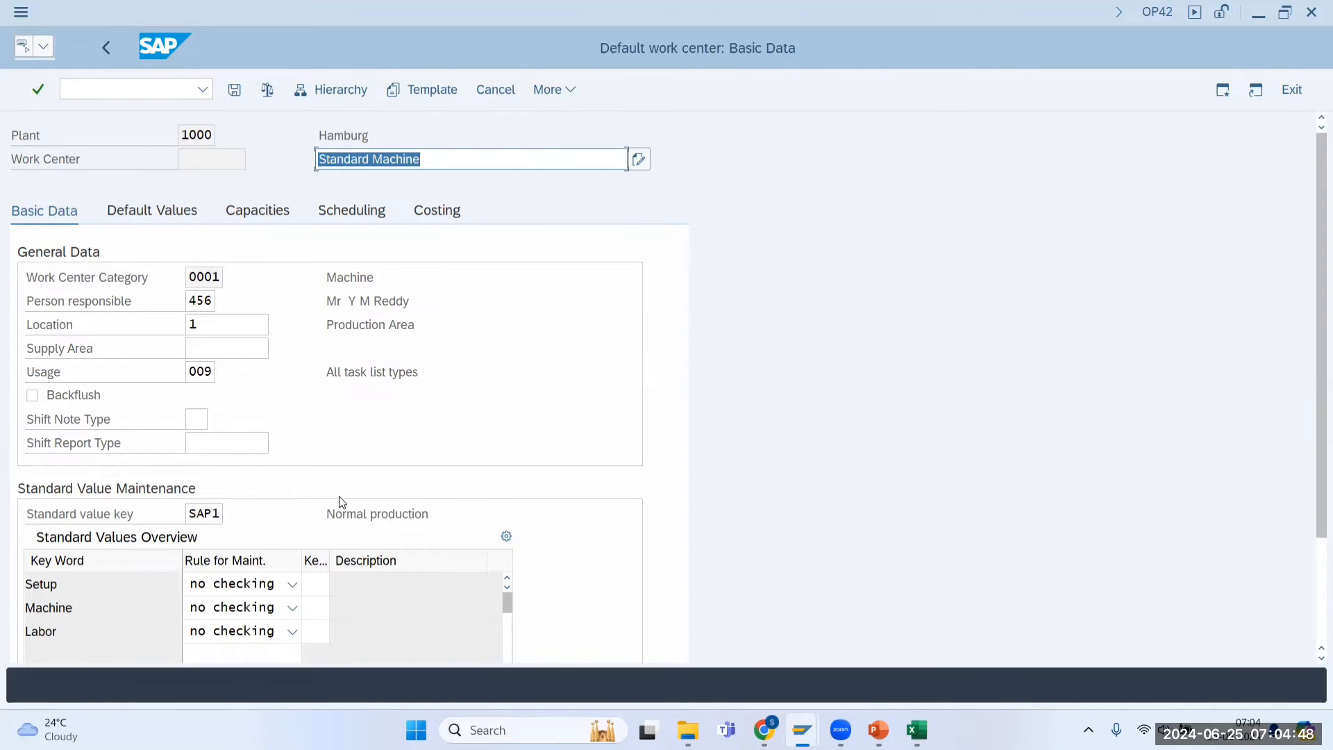
left_click(234, 93)
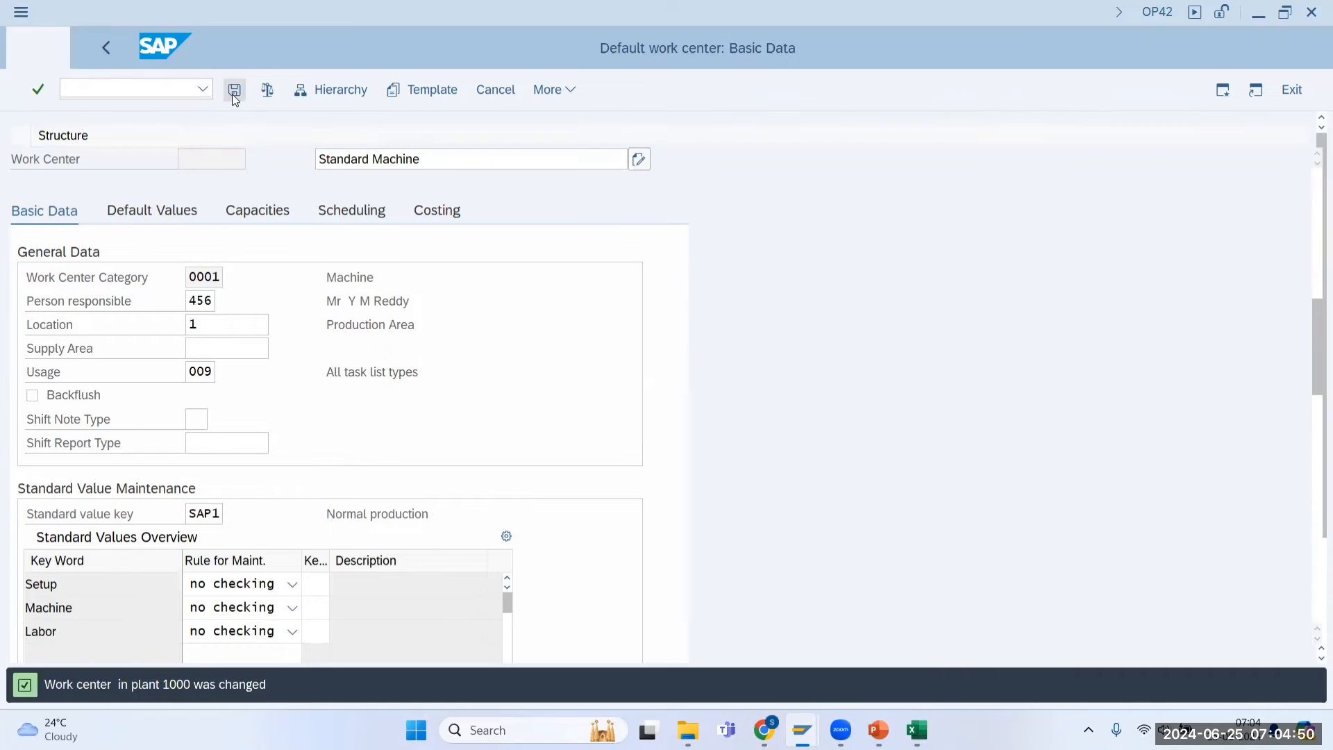
Return to the work center session, restart CR01 and create work center MACC again with the changed defaults.
key("alt+Tab")
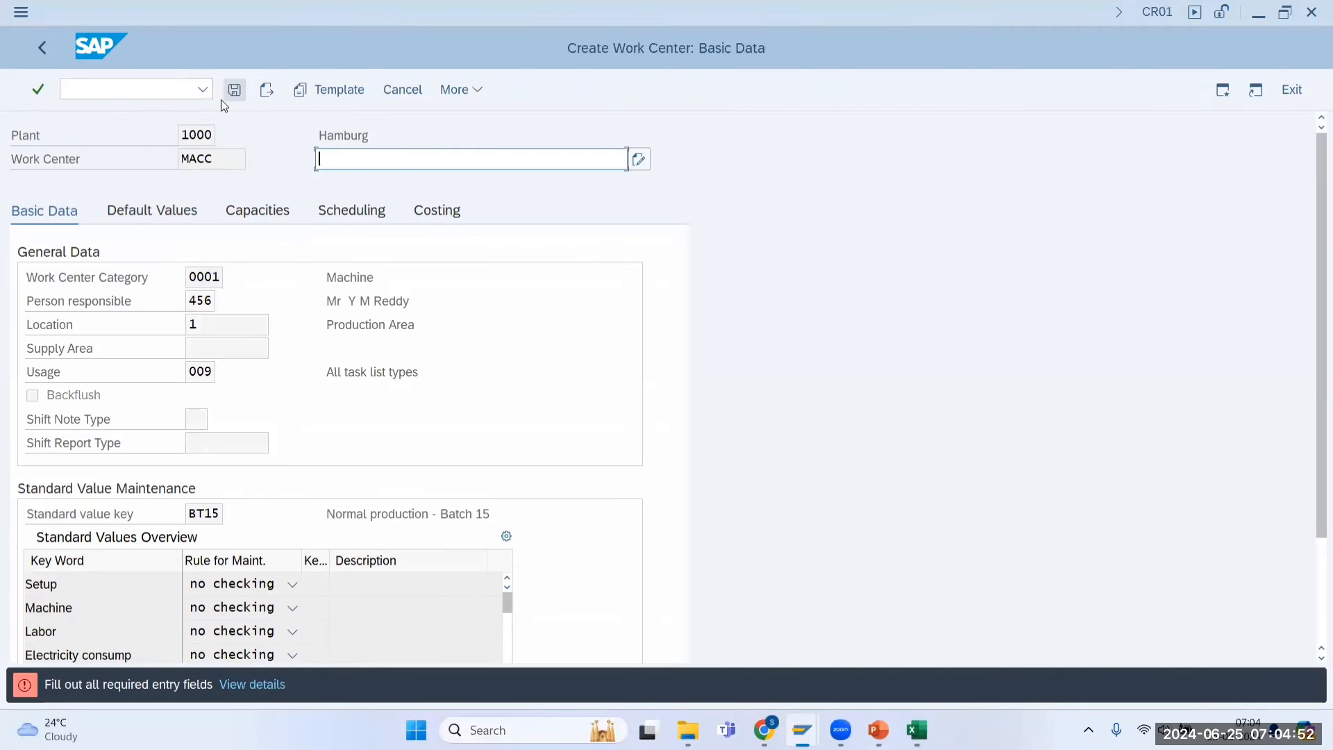
left_click(125, 96)
type("/ncr01")
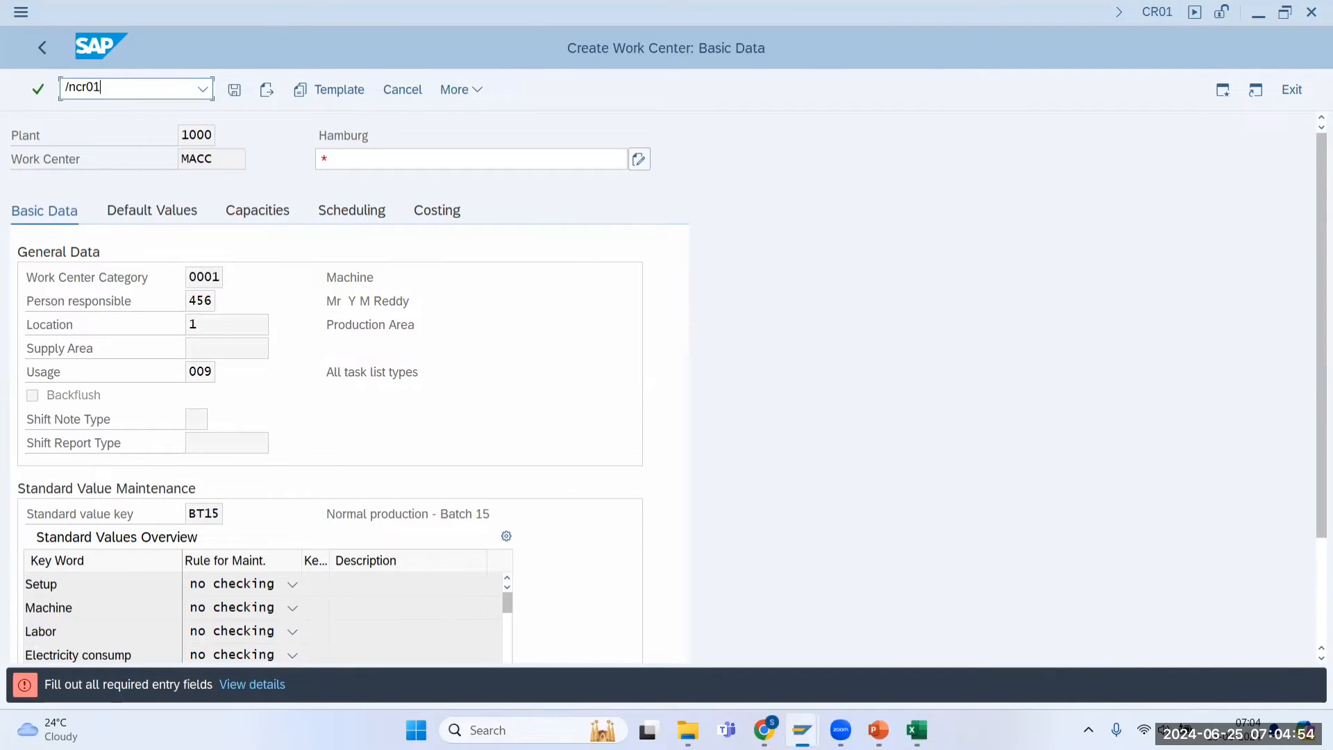
key("Return")
left_click(200, 231)
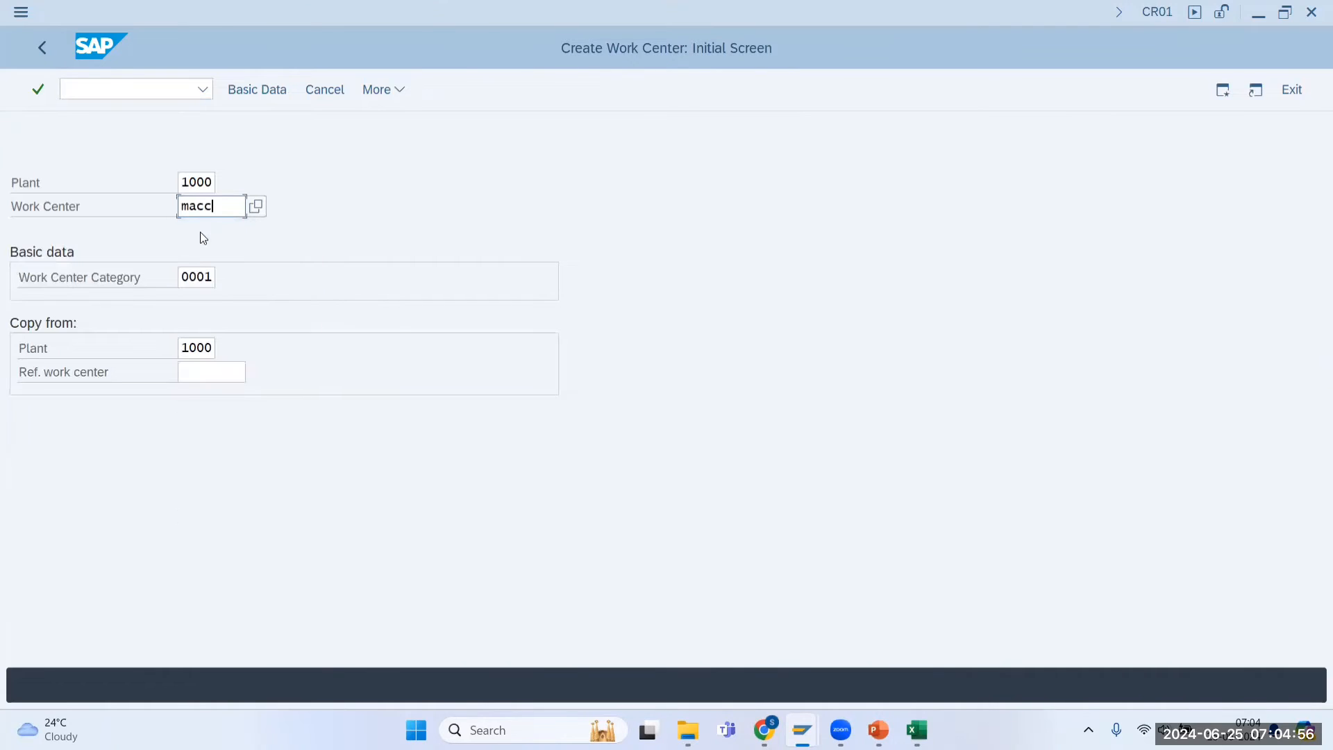
key("Return")
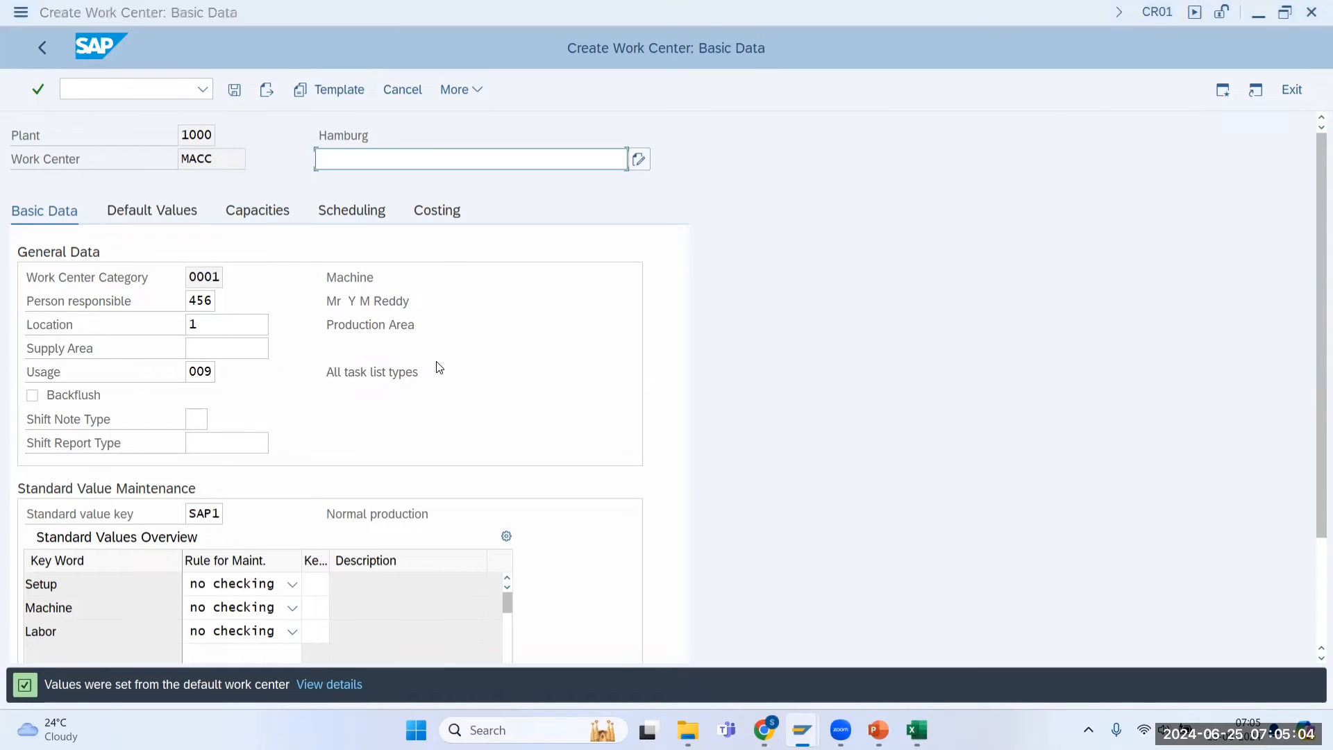
Look up the Default values in Work Center slide in the SAP PP Work Center presentation and return to the MACC basic data.
key("alt+Tab")
key("alt+Tab")
key("alt+Tab")
key("alt+shift+Tab")
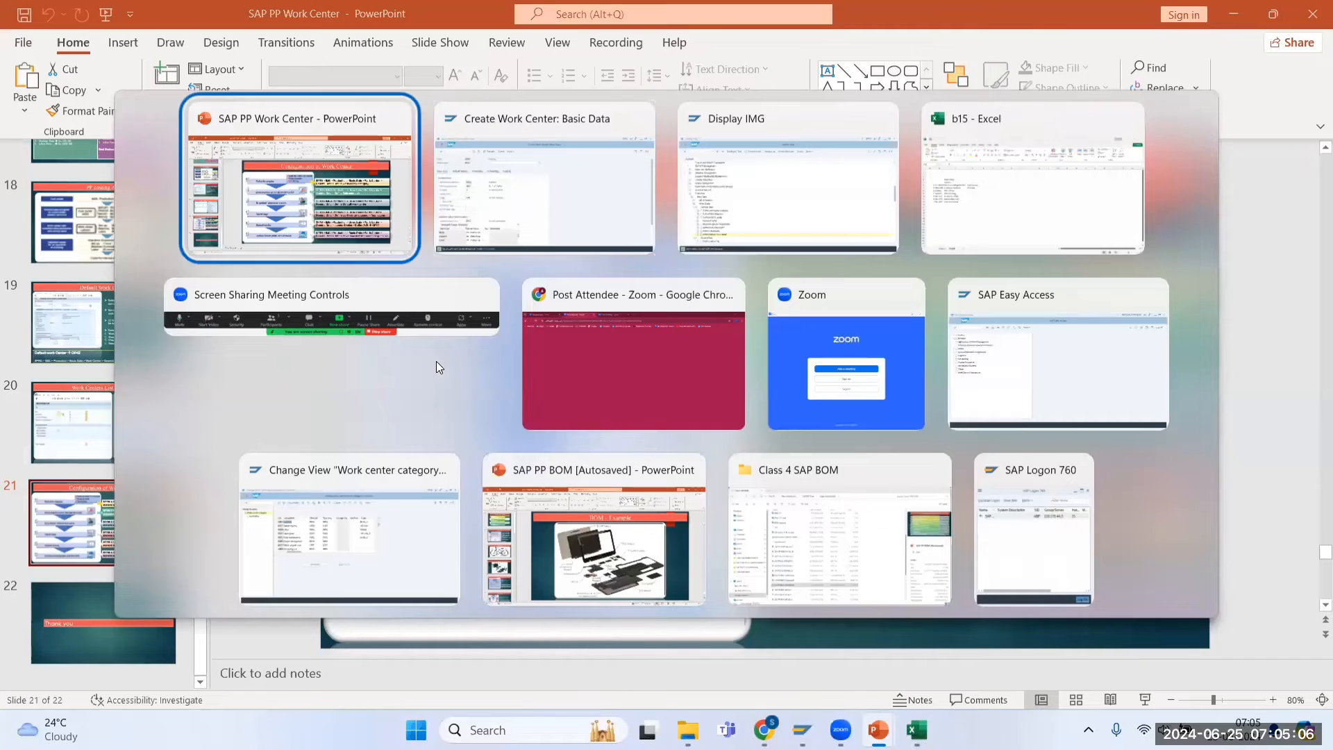
scroll(201, 180, "up", 5)
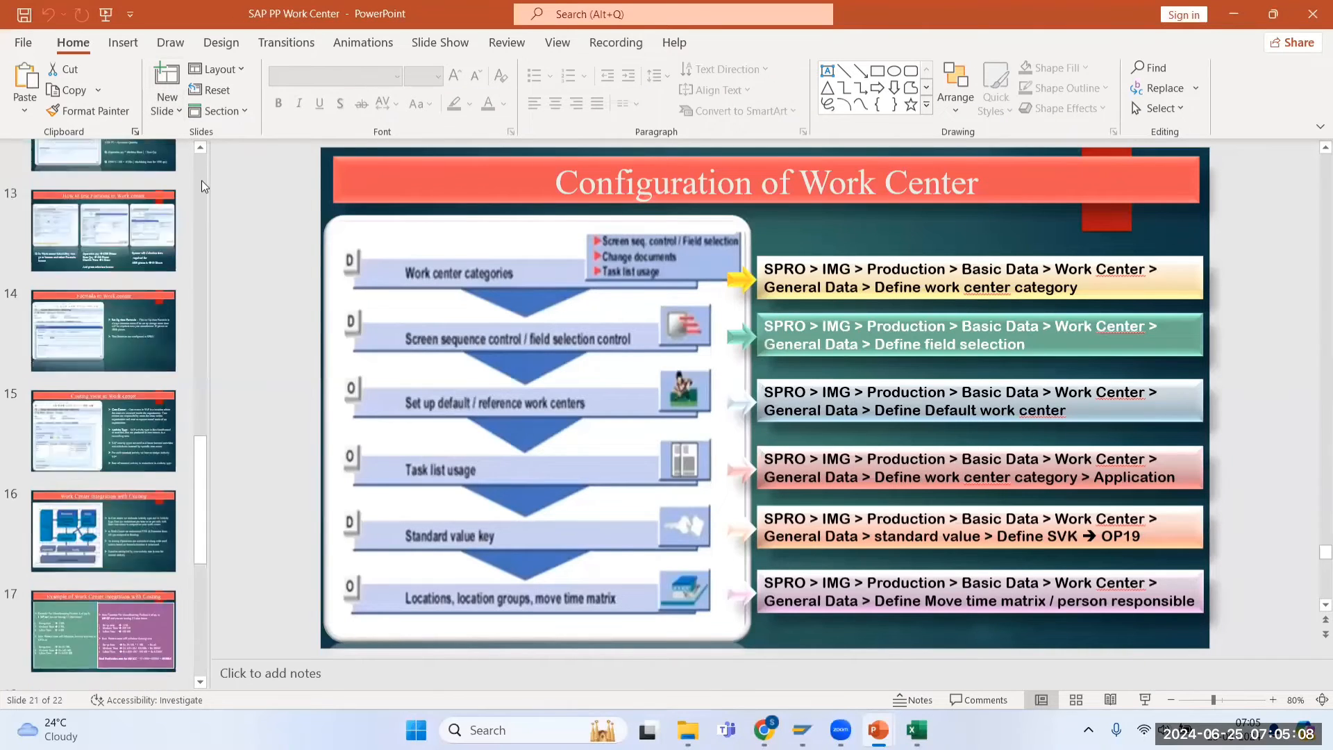
scroll(201, 181, "up", 6)
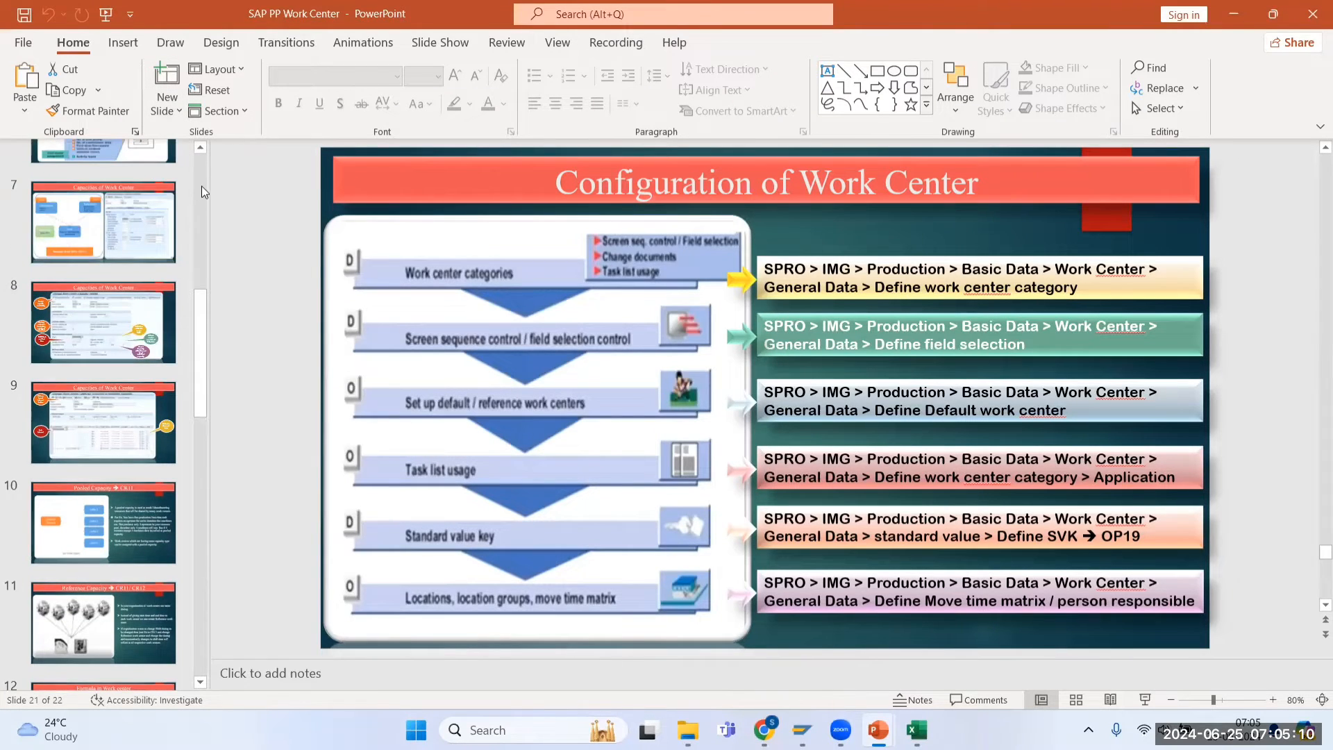
scroll(201, 186, "up", 6)
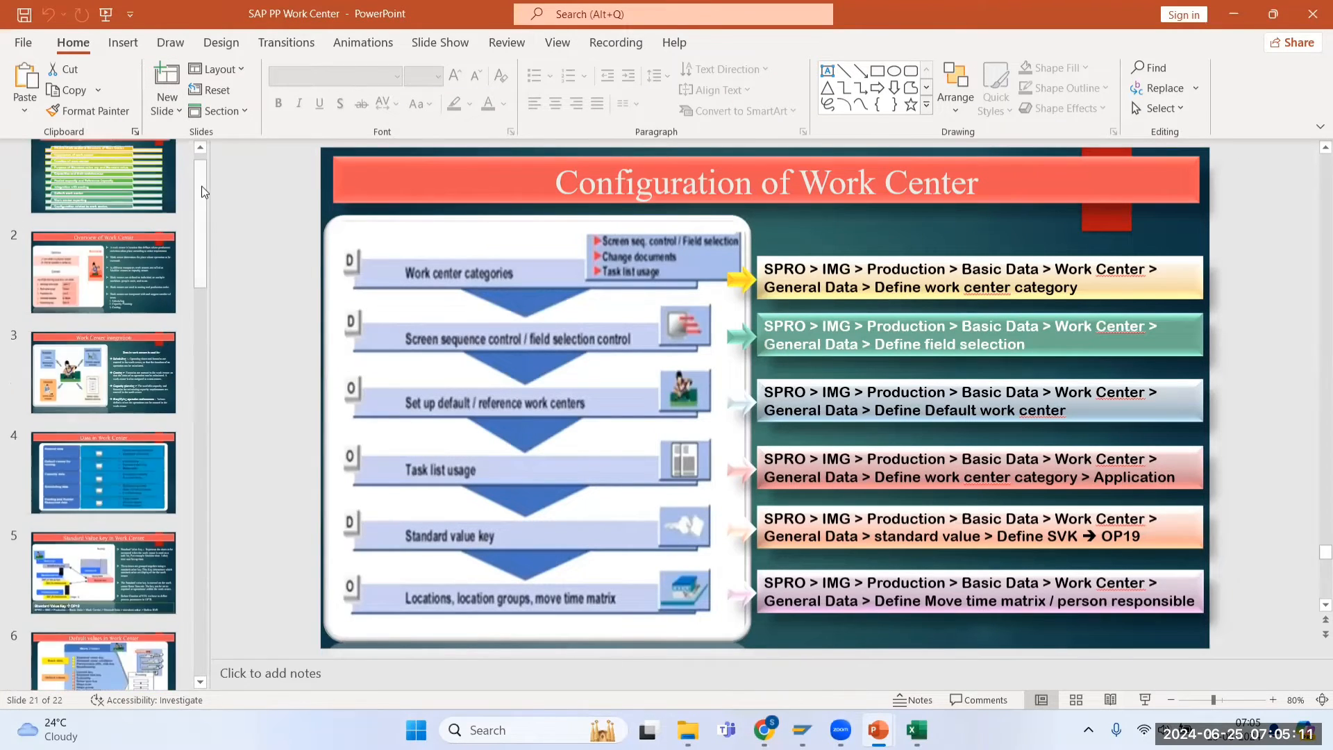
left_click(86, 576)
left_click(94, 652)
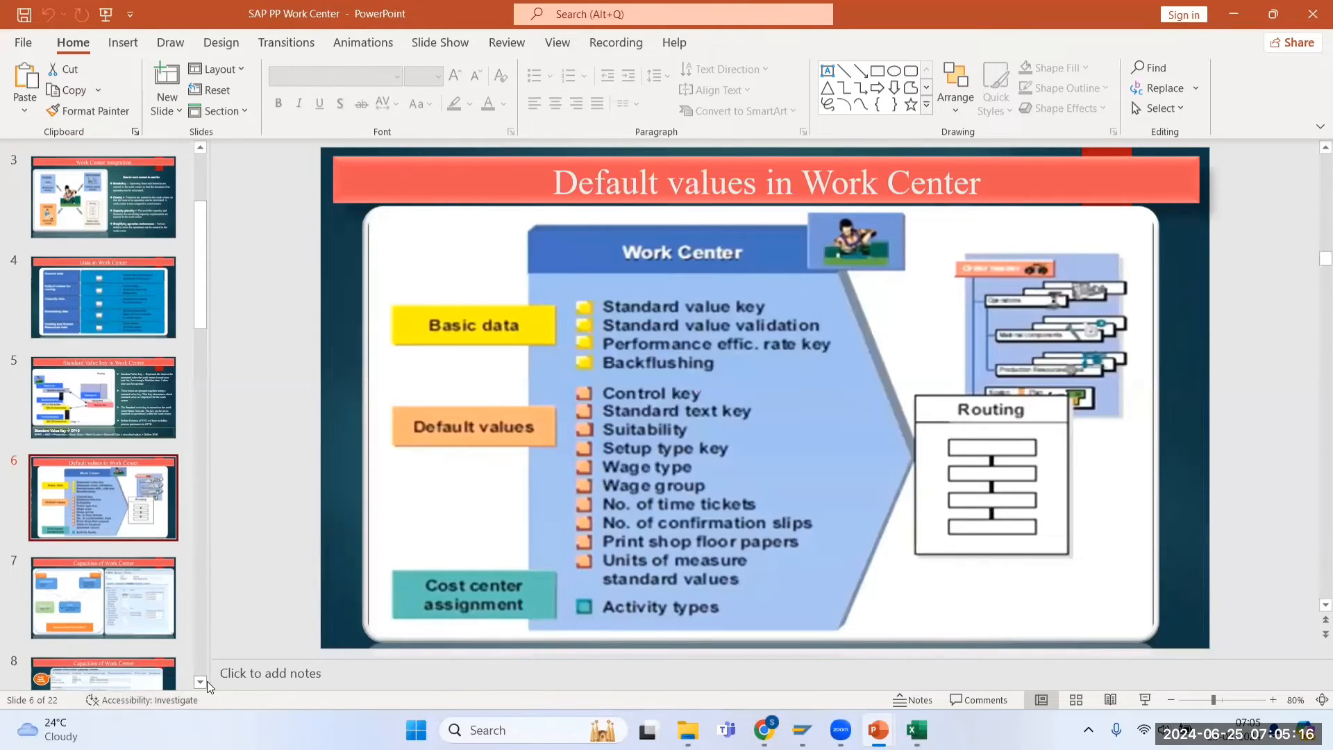
key("alt+Tab")
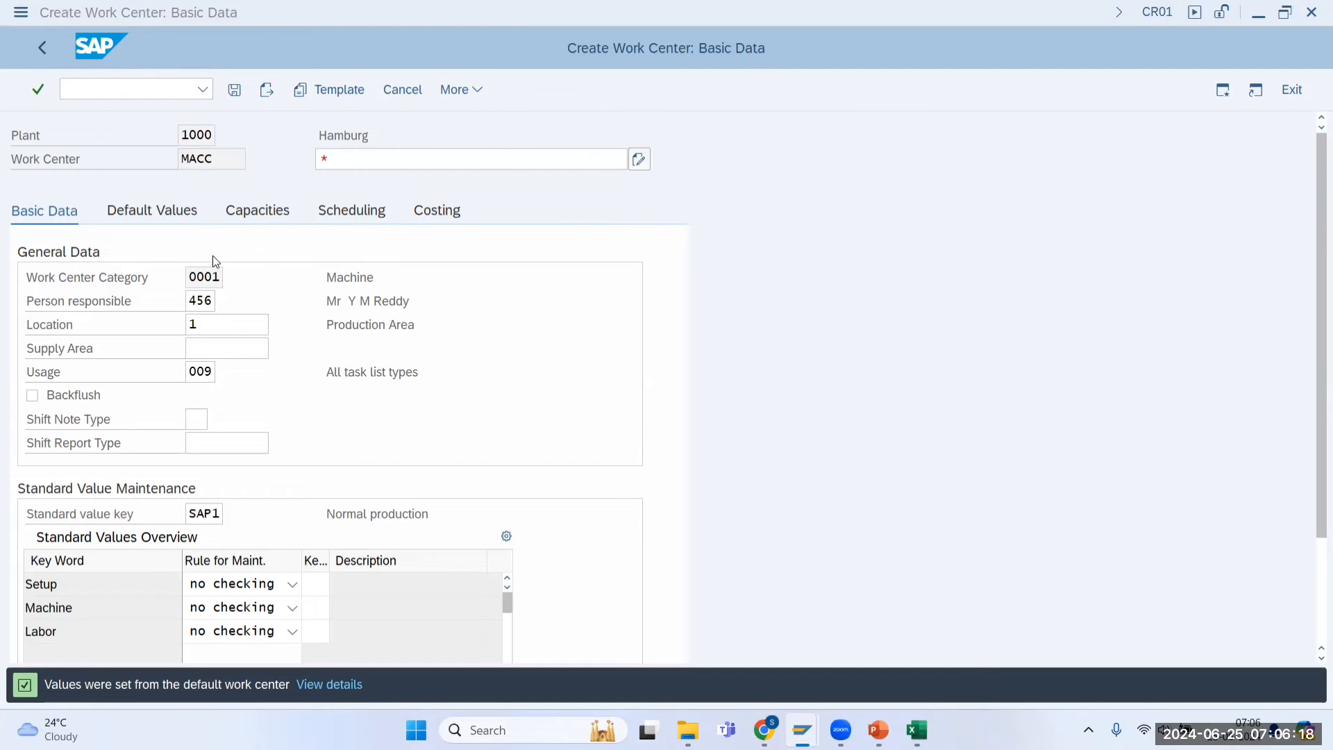
Examine the person responsible and location taken over in the general data of work center MACC.
left_click(208, 331)
left_click(205, 301)
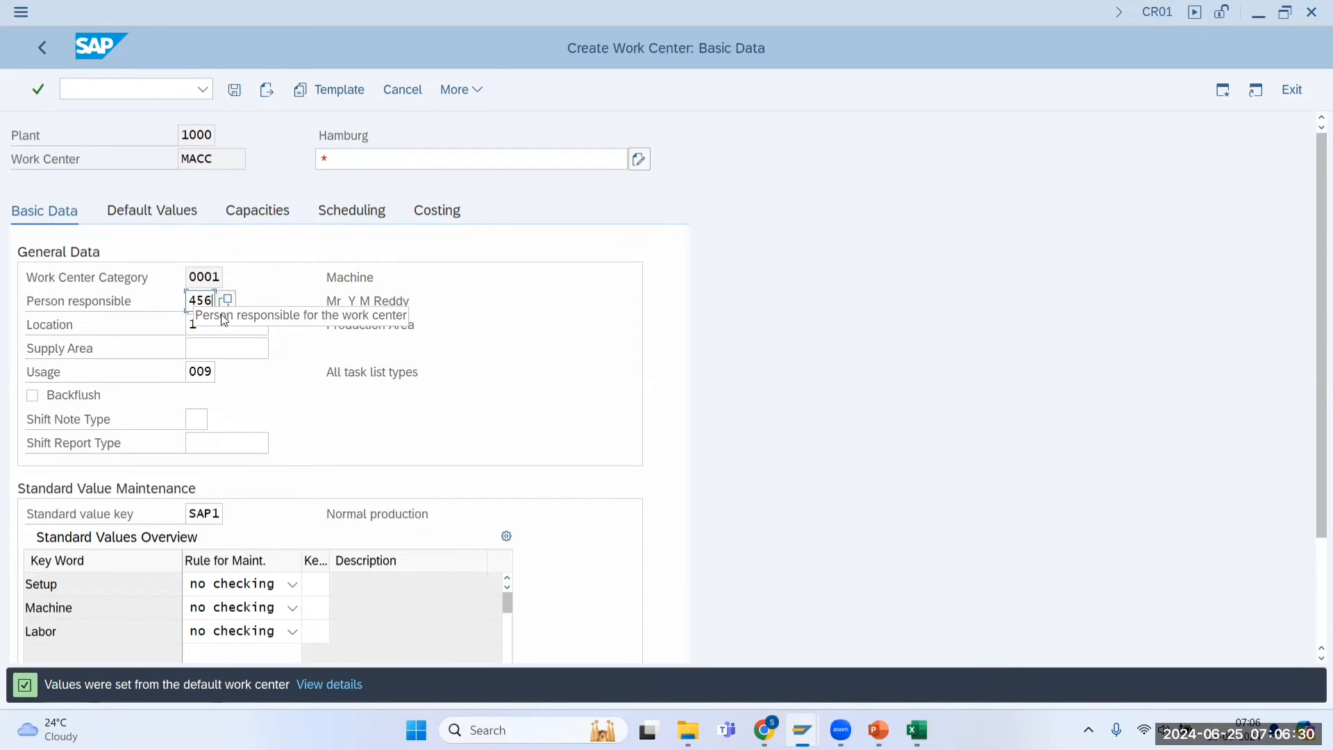
left_click_drag(212, 300, 271, 423)
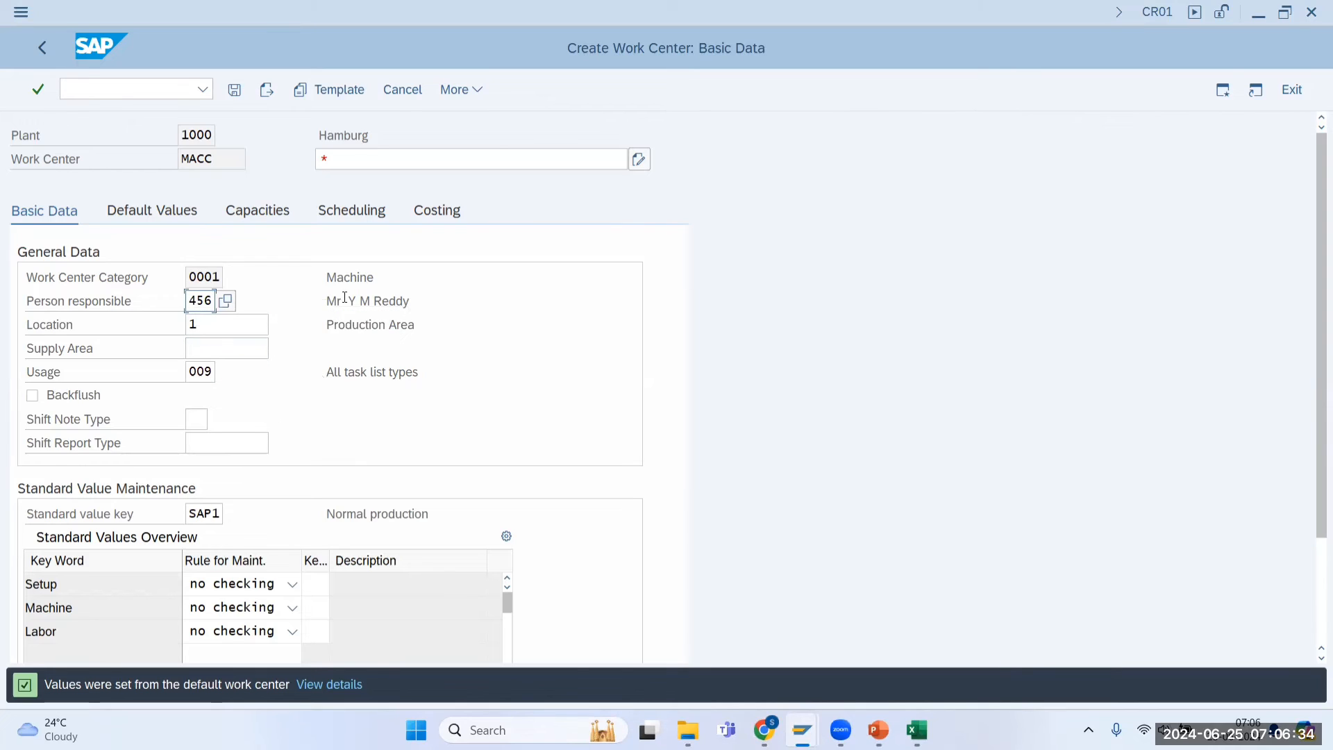
double_click(211, 305)
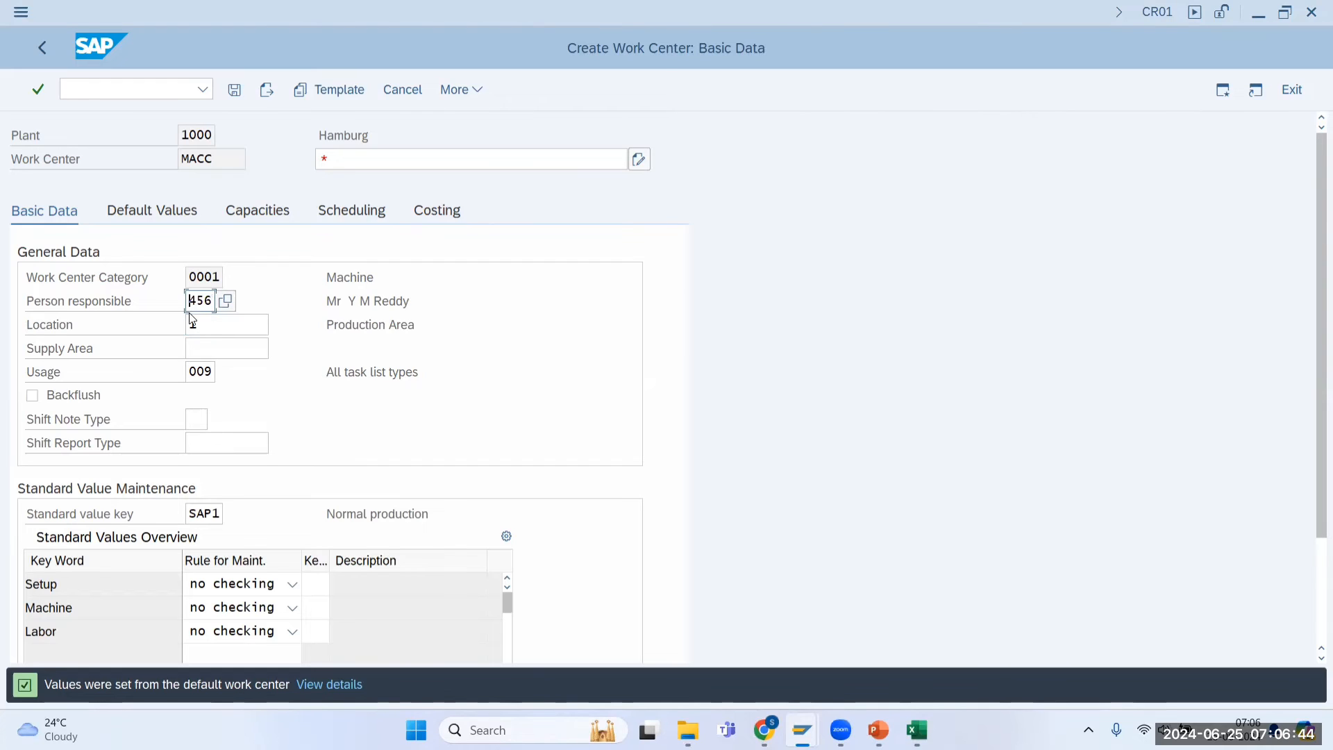
left_click_drag(189, 313, 214, 306)
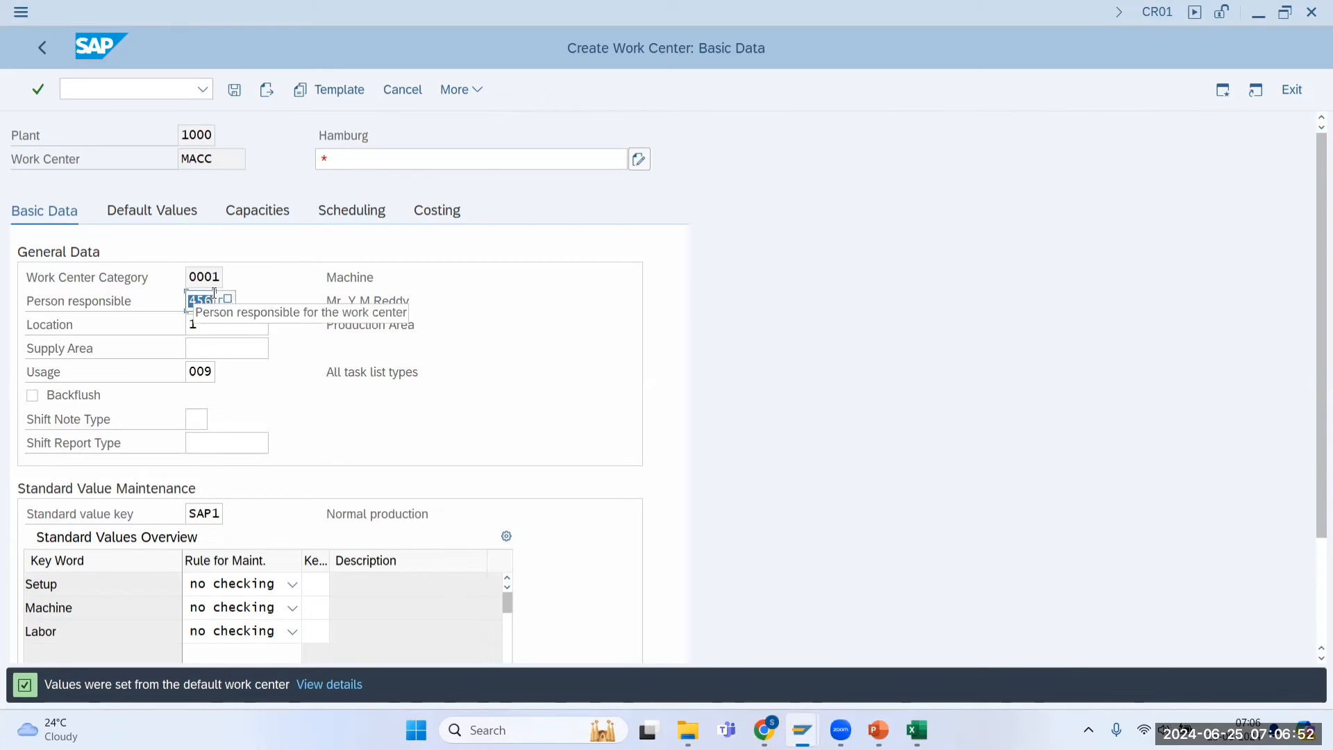
Enter wdwqdw as the description of work center MACC and open its costing data.
left_click(436, 212)
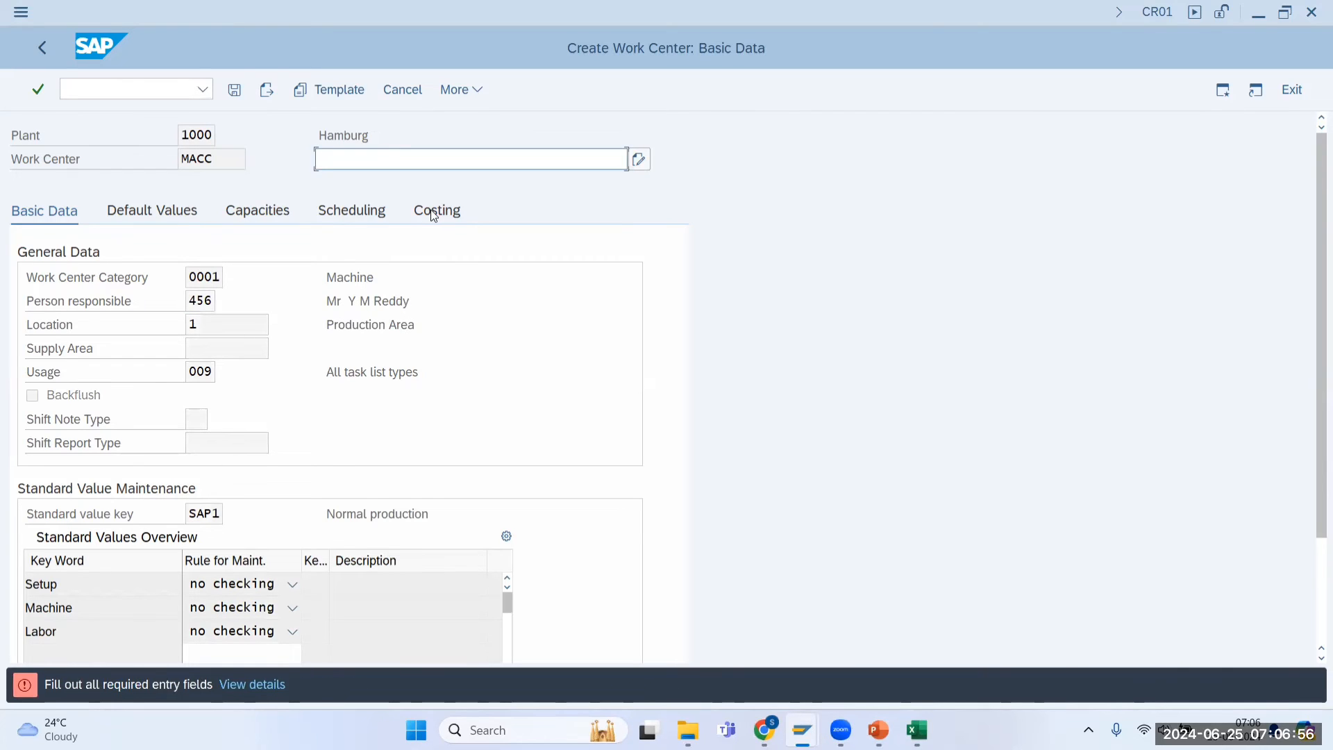
left_click(360, 184)
left_click(432, 213)
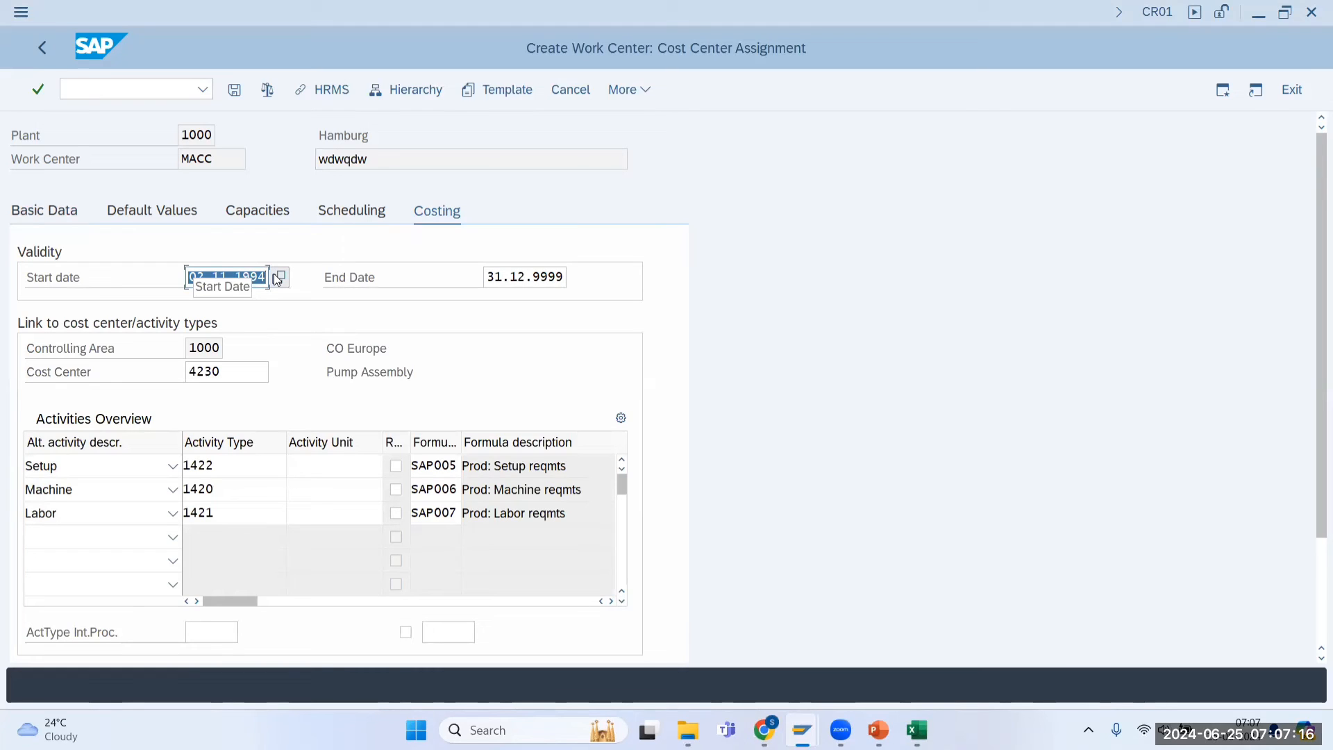
Check the cost center assignment and the operation default values of MACC and return to its basic data.
left_click(228, 381)
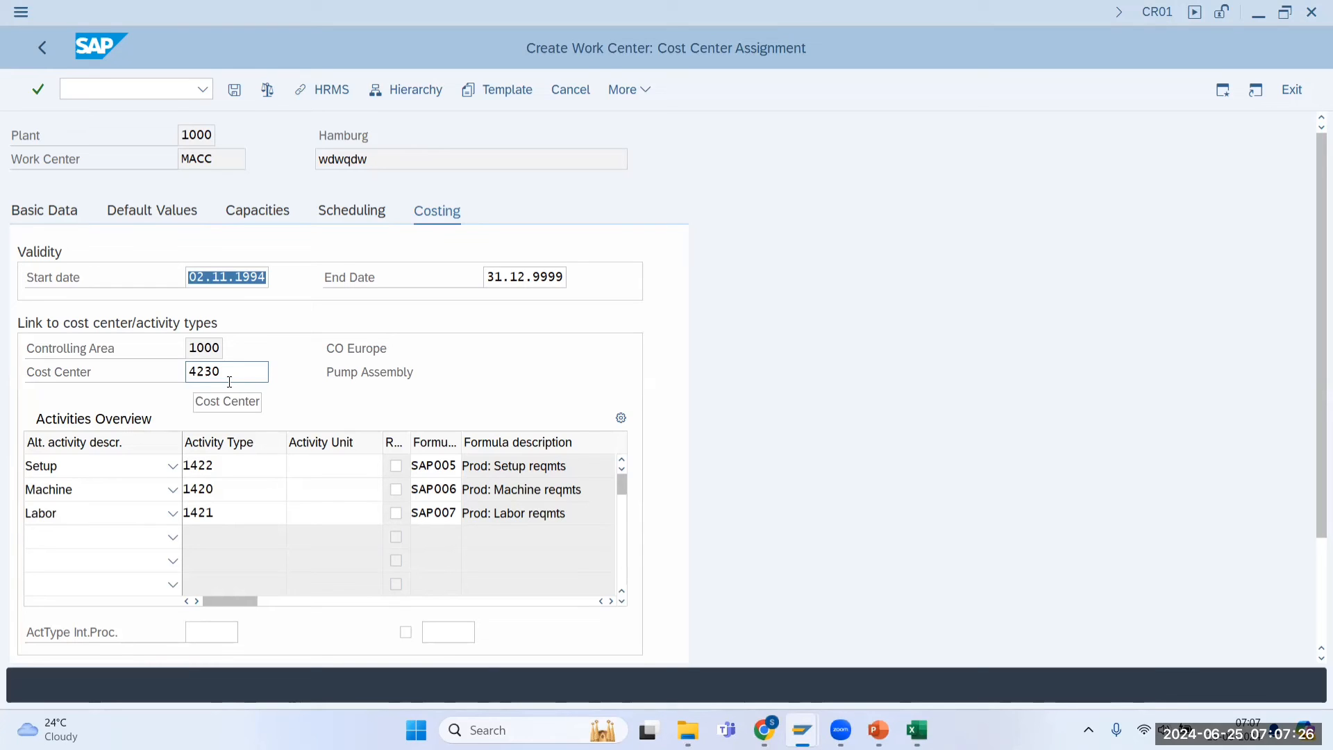
left_click(229, 379)
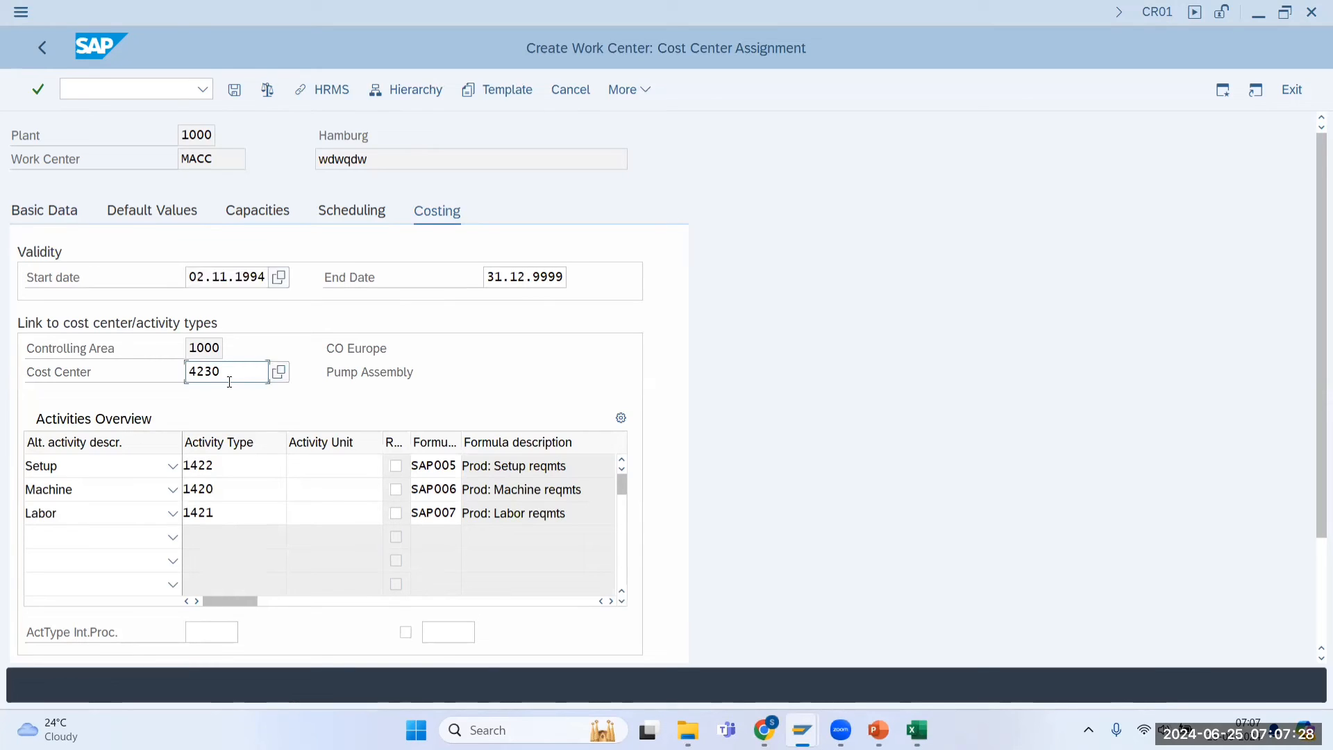
left_click(150, 212)
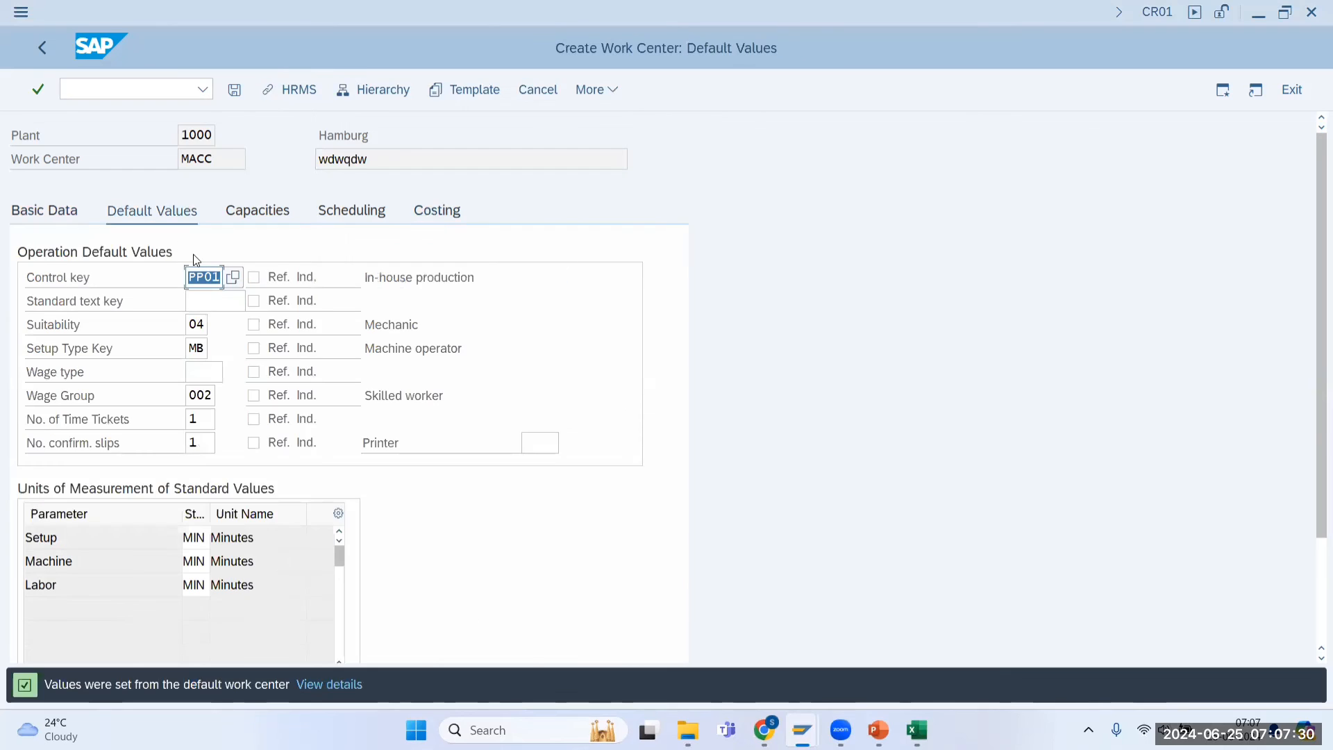
left_click(40, 210)
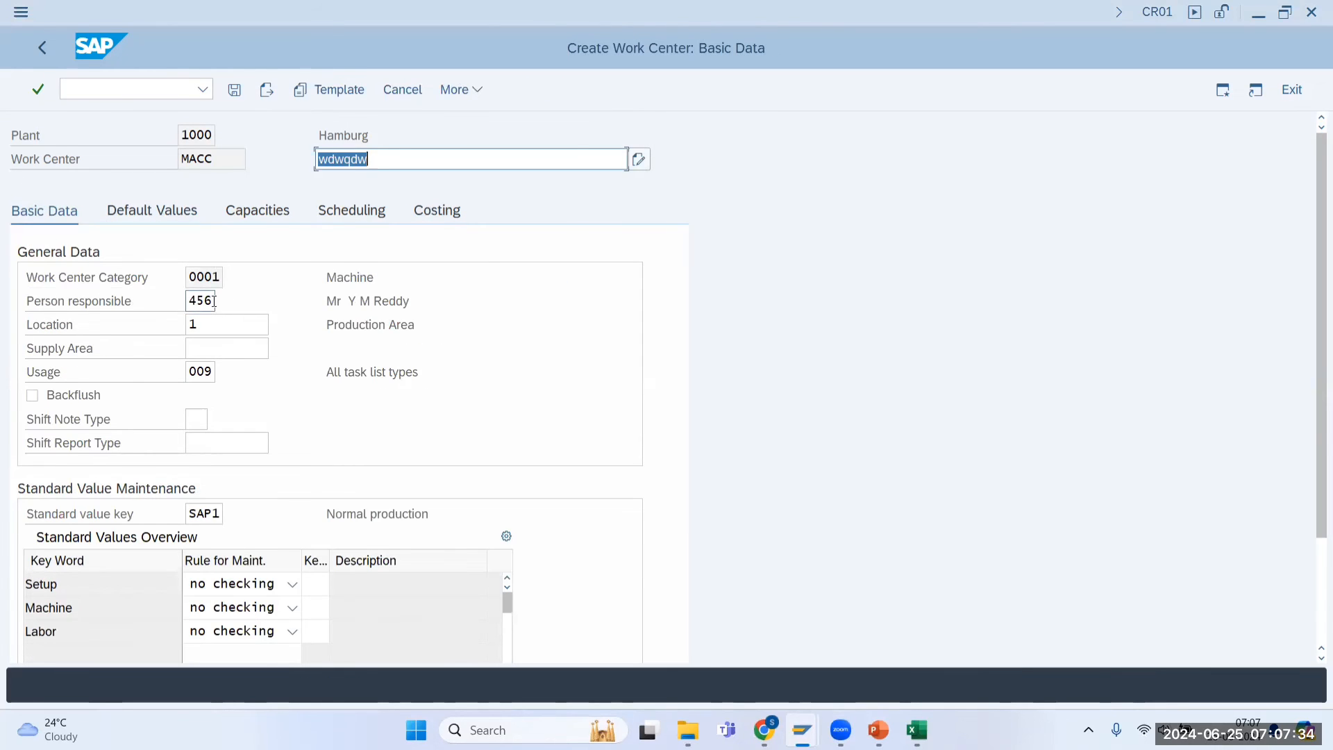
Clear the person responsible of MACC and fill it again with 456 from the previously used entries.
left_click(214, 302)
key("BackSpace")
key("BackSpace")
key("BackSpace")
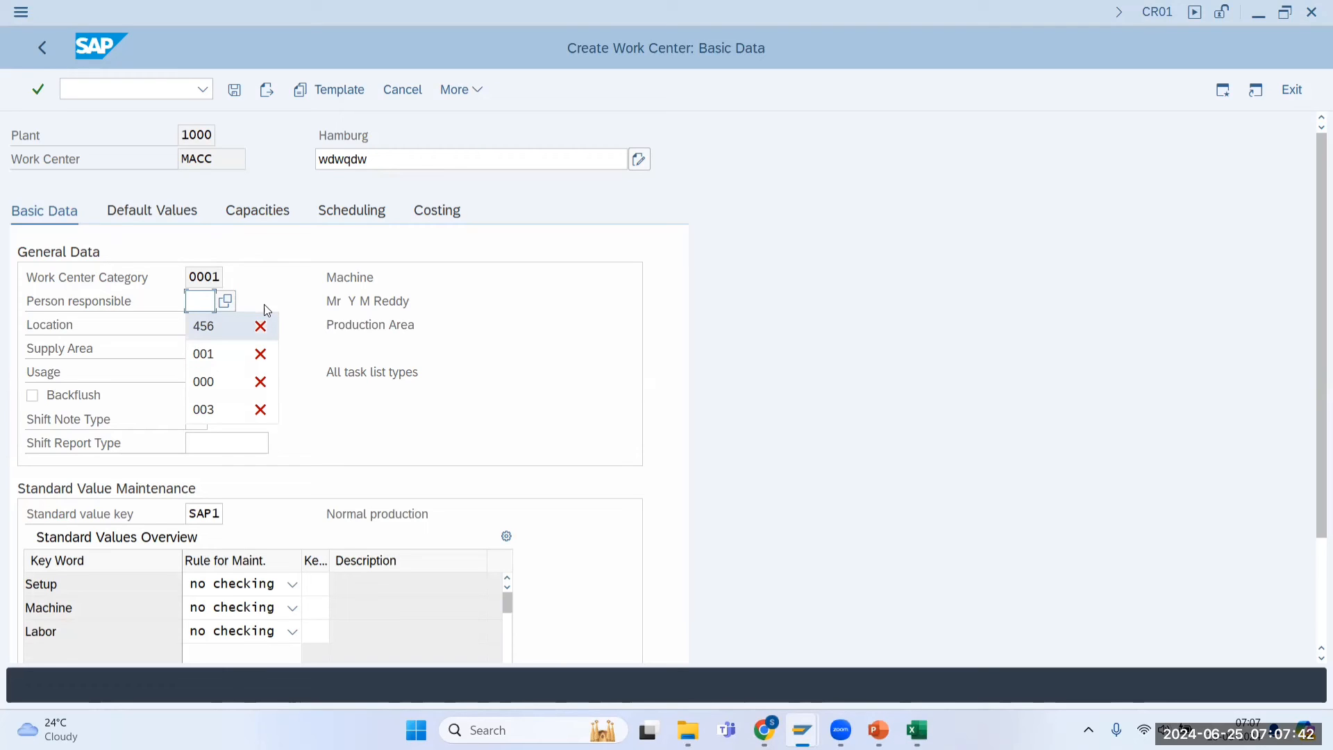
left_click(202, 329)
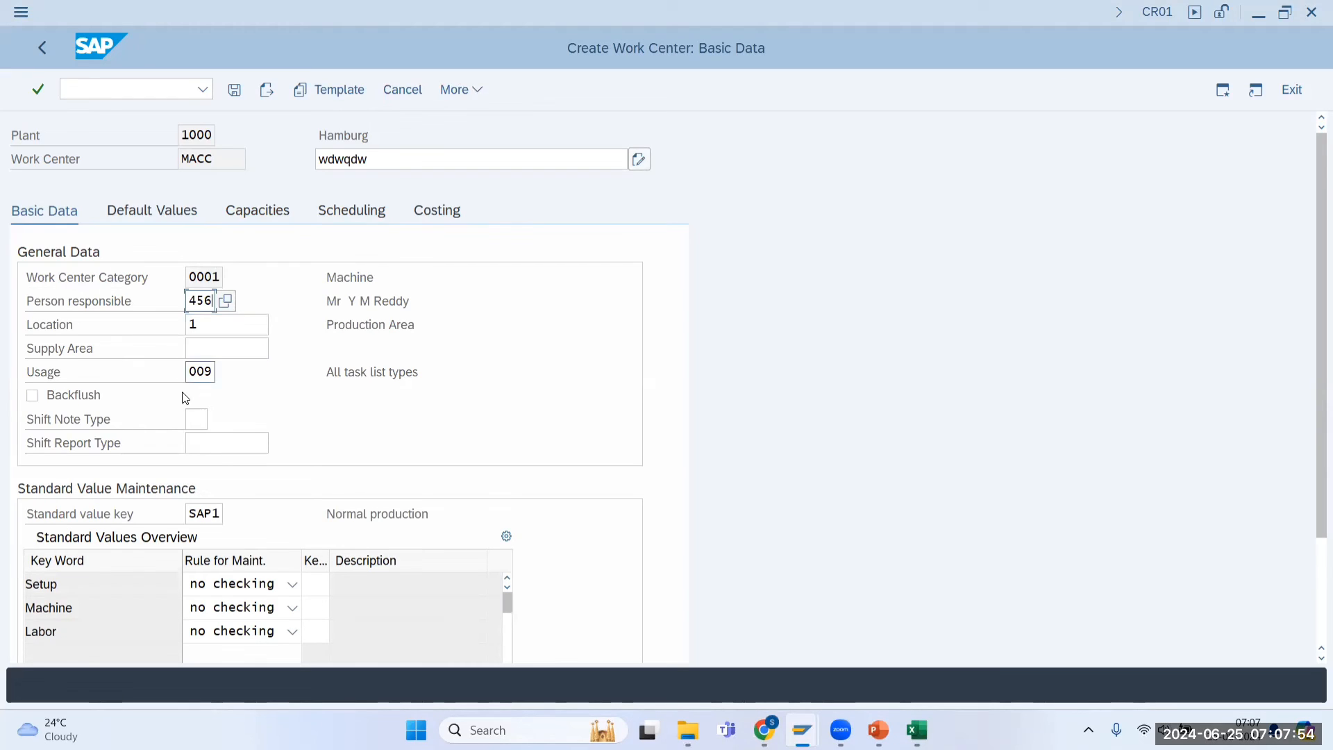
left_click(203, 373)
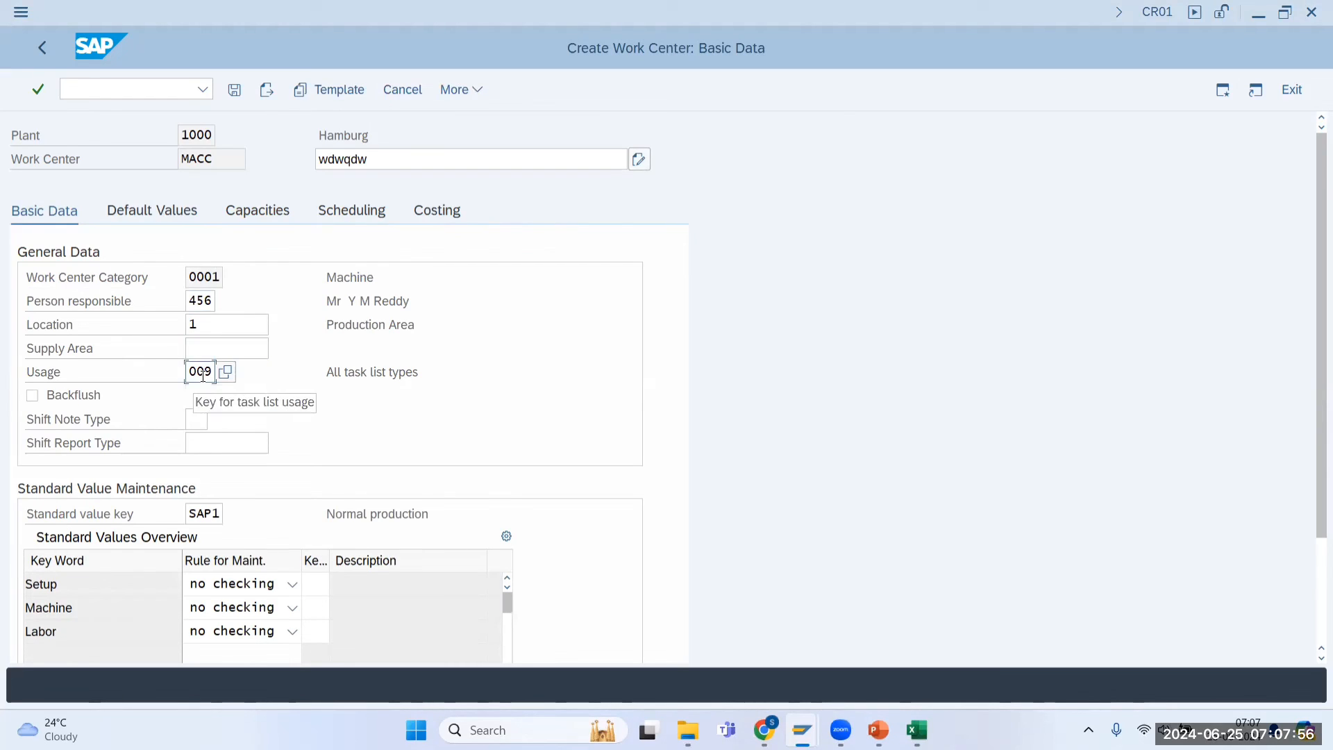